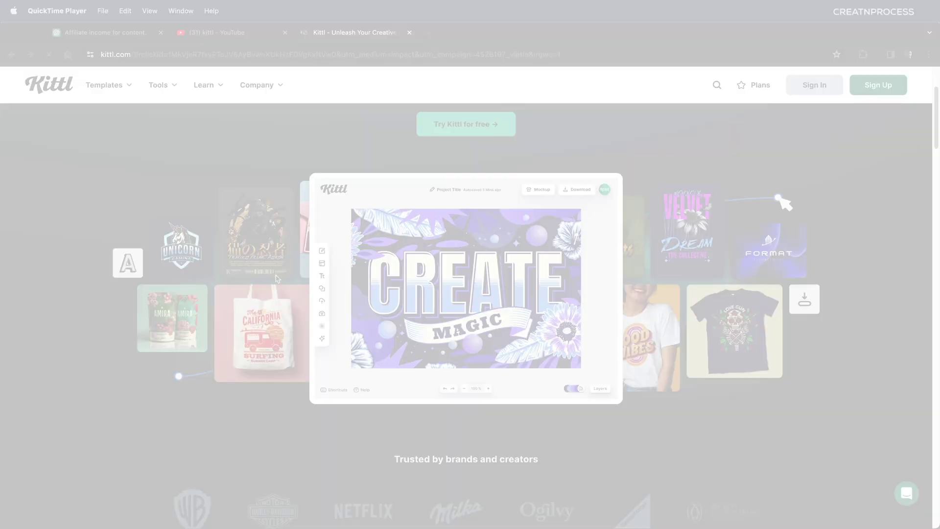
- Scroll the Kittl homepage down to the AI-Powered Design Tools & Mockups section
{"action": "scroll", "coordinate": [277, 278], "scroll_direction": "down", "scroll_amount": 10}
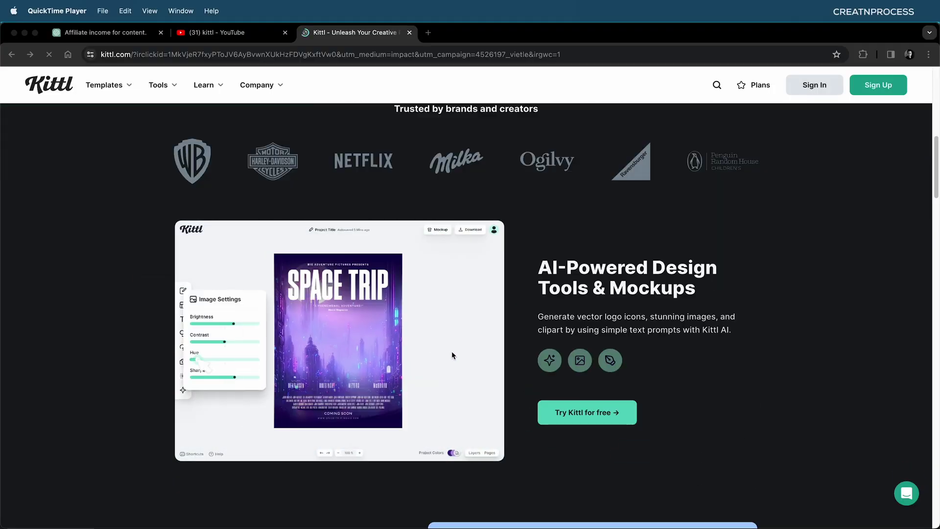
- Scroll through Kittl's homepage and AI feature pages, ending on the AI Background Remover page
{"action": "scroll", "coordinate": [500, 359], "scroll_direction": "down", "scroll_amount": 8}
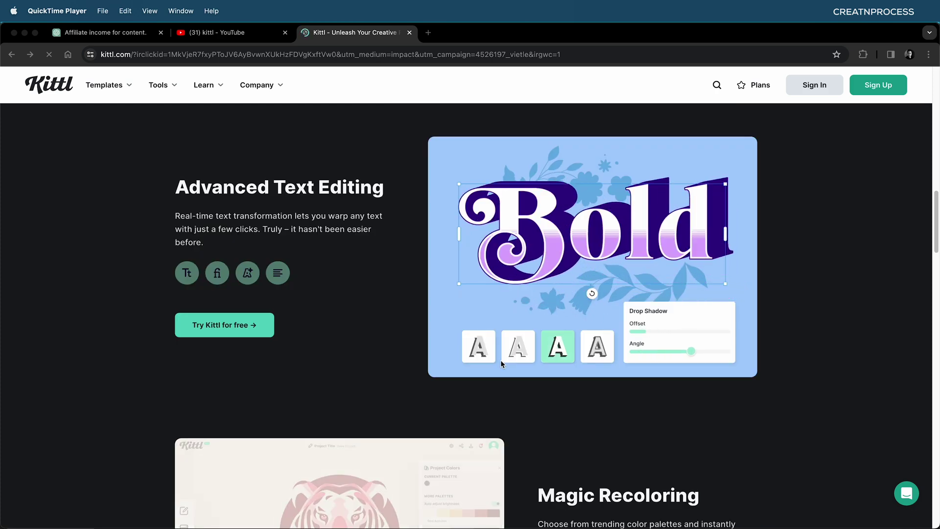
{"action": "scroll", "coordinate": [501, 360], "scroll_direction": "down", "scroll_amount": 6}
{"action": "scroll", "coordinate": [450, 361], "scroll_direction": "down", "scroll_amount": 7}
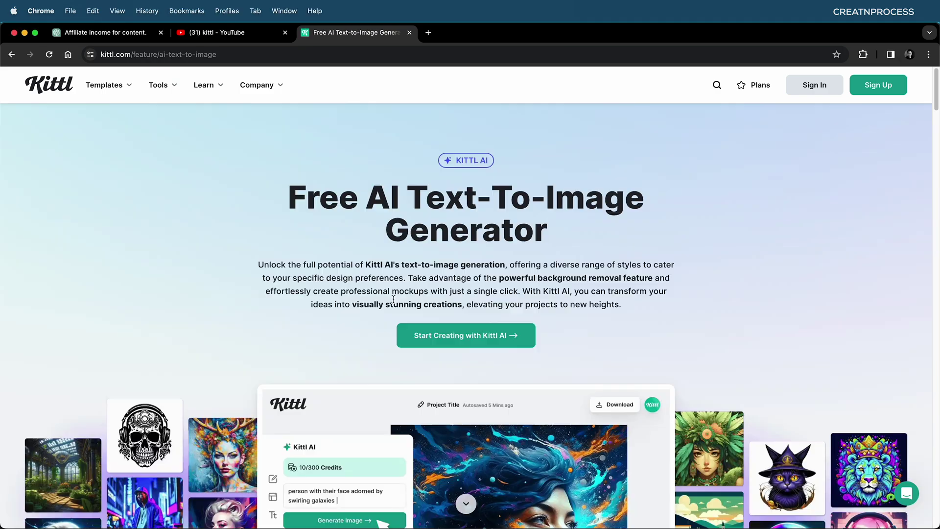
{"action": "scroll", "coordinate": [466, 314], "scroll_direction": "down", "scroll_amount": 4}
{"action": "scroll", "coordinate": [393, 299], "scroll_direction": "down", "scroll_amount": 2}
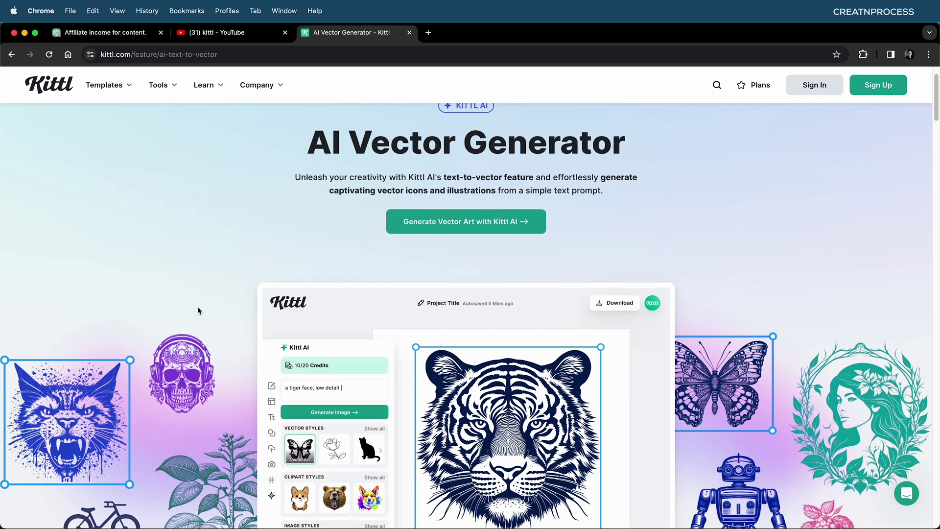
{"action": "scroll", "coordinate": [198, 310], "scroll_direction": "down", "scroll_amount": 2}
{"action": "scroll", "coordinate": [198, 310], "scroll_direction": "down", "scroll_amount": 2}
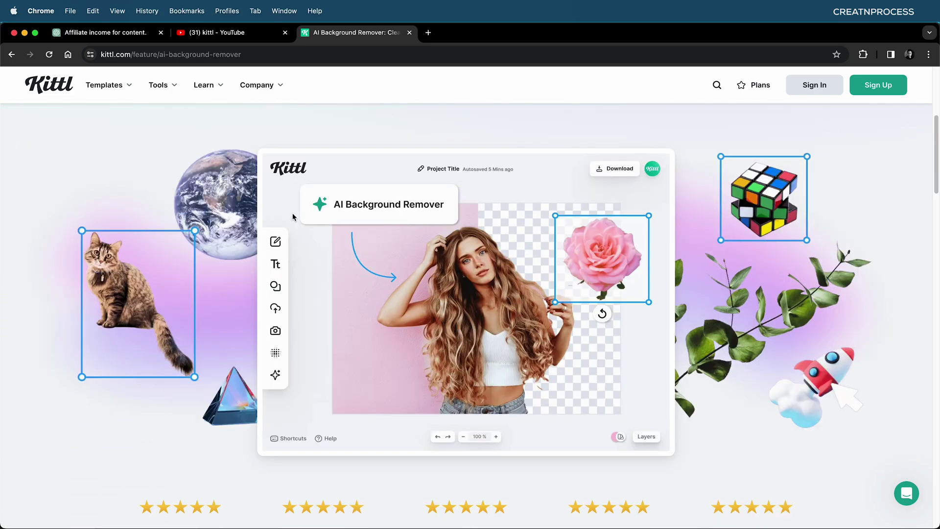
{"action": "scroll", "coordinate": [293, 217], "scroll_direction": "down", "scroll_amount": 10}
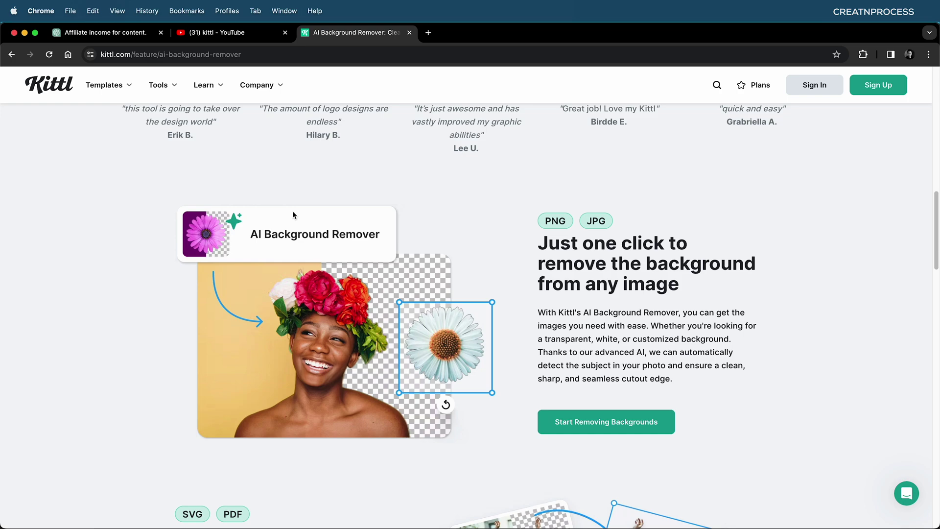
{"action": "scroll", "coordinate": [293, 214], "scroll_direction": "down", "scroll_amount": 12}
{"action": "scroll", "coordinate": [292, 215], "scroll_direction": "down", "scroll_amount": 2}
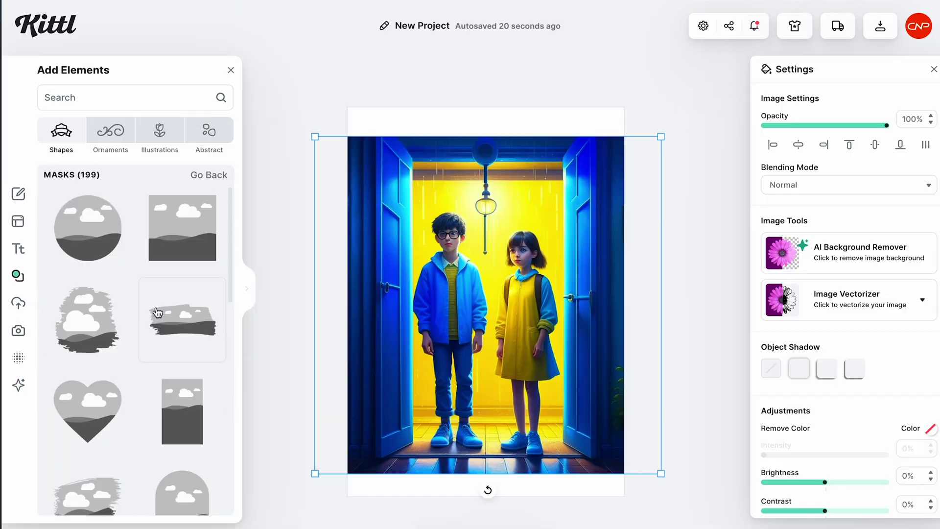
- Apply the head-silhouette mask to the doorway image and bring up its context menu
{"action": "scroll", "coordinate": [132, 382], "scroll_direction": "down", "scroll_amount": 10}
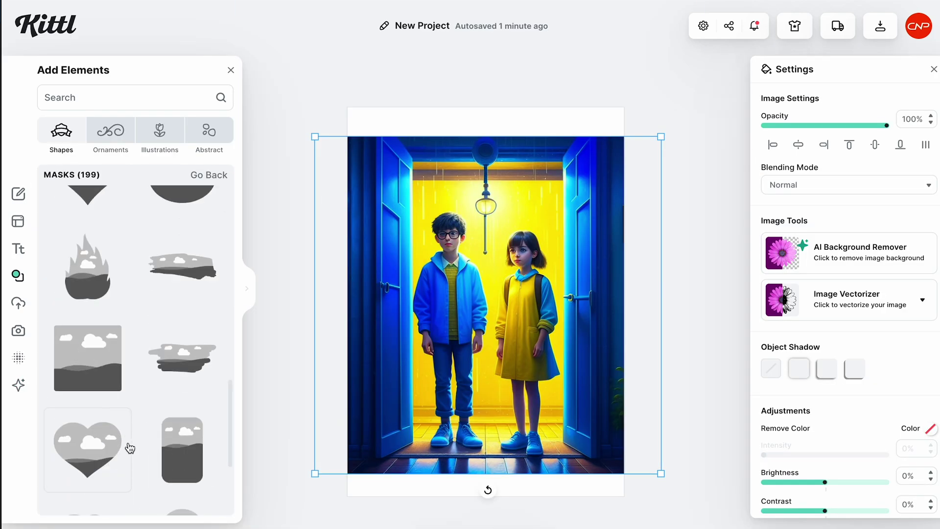
{"action": "left_click", "coordinate": [183, 463]}
{"action": "right_click", "coordinate": [616, 241]}
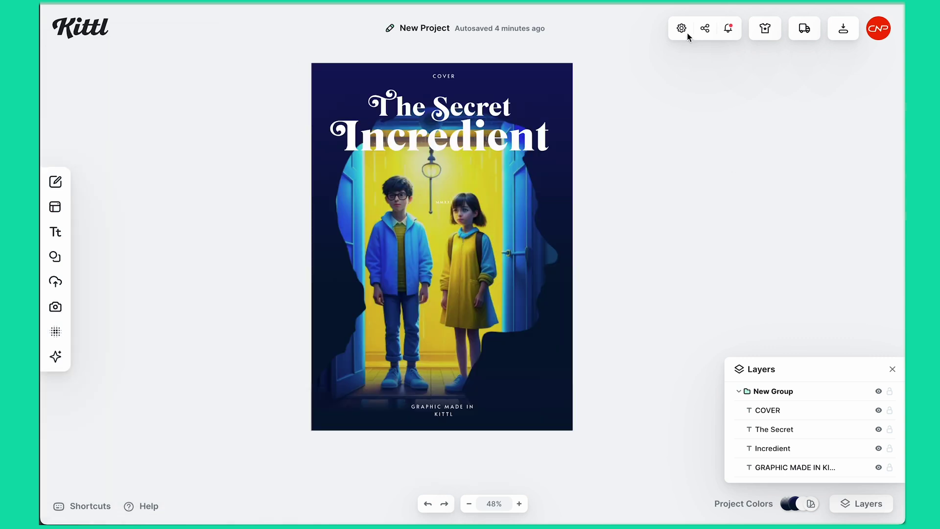
{"action": "left_click", "coordinate": [682, 29]}
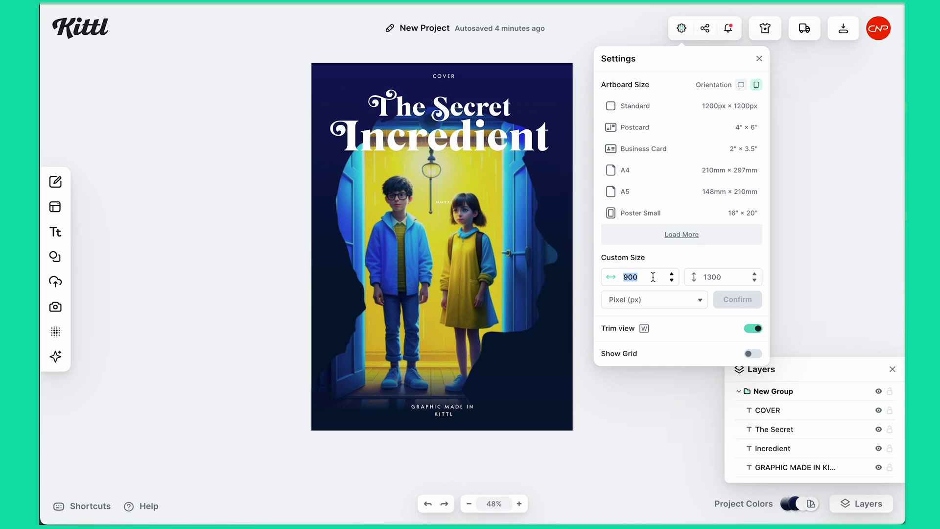
{"action": "left_click", "coordinate": [804, 218]}
{"action": "mouse_move", "coordinate": [57, 182]}
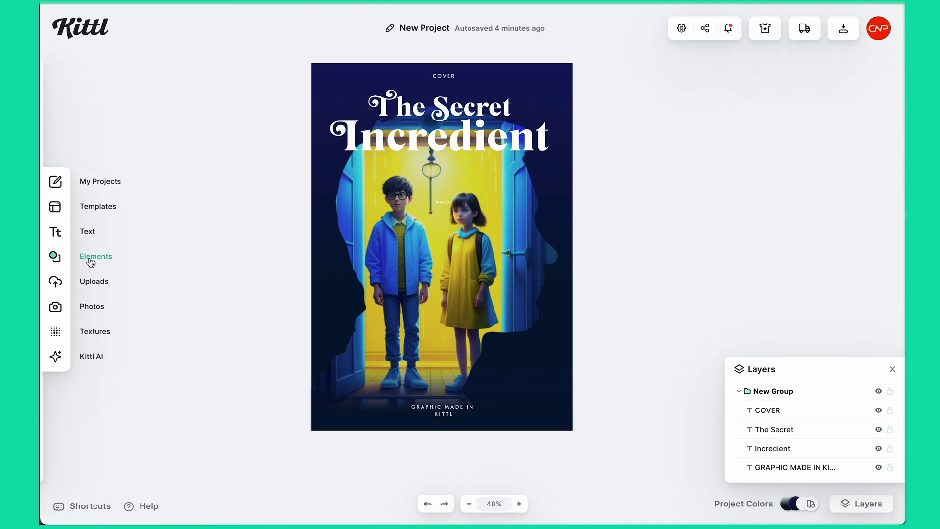
- Open the Elements library and scroll through its contents
{"action": "left_click", "coordinate": [91, 263]}
{"action": "left_click", "coordinate": [171, 97]}
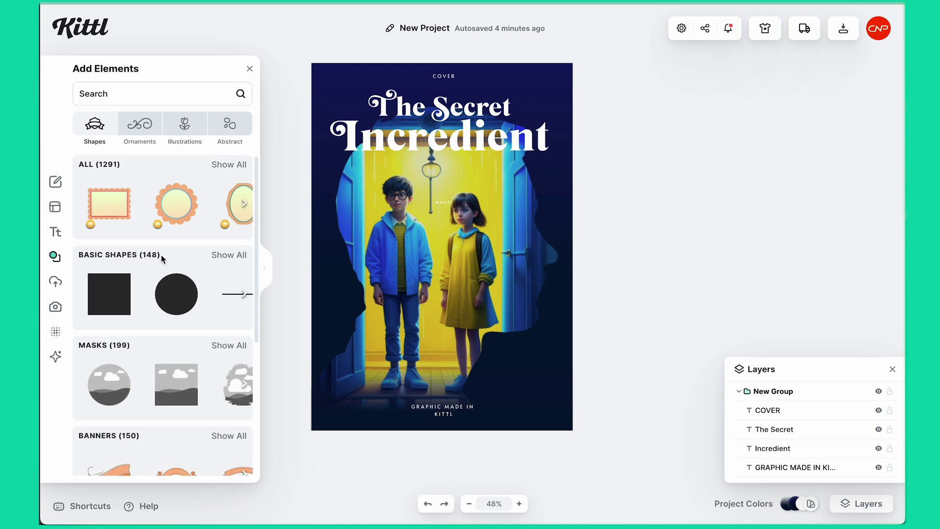
{"action": "scroll", "coordinate": [174, 350], "scroll_direction": "down", "scroll_amount": 10}
{"action": "scroll", "coordinate": [175, 351], "scroll_direction": "down", "scroll_amount": 5}
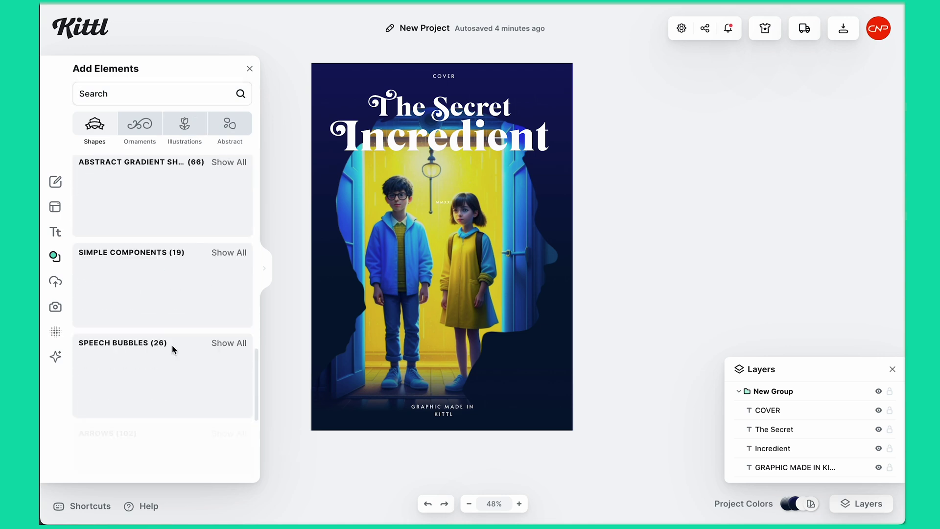
{"action": "scroll", "coordinate": [174, 351], "scroll_direction": "up", "scroll_amount": 8}
- Browse the Ornaments, Illustrations and Abstract categories, ending on Abstract's Y2K, Splatter and Grunge sets
{"action": "left_click", "coordinate": [140, 126]}
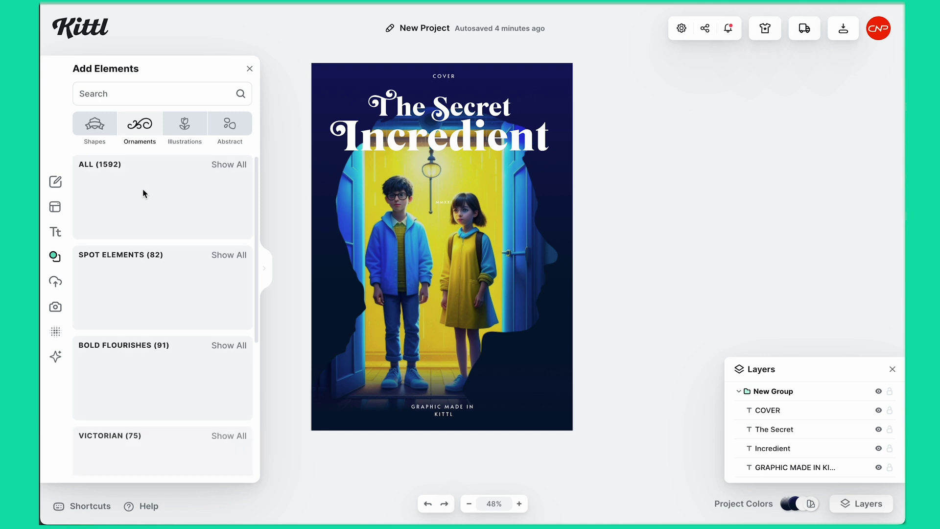
{"action": "left_click", "coordinate": [185, 126]}
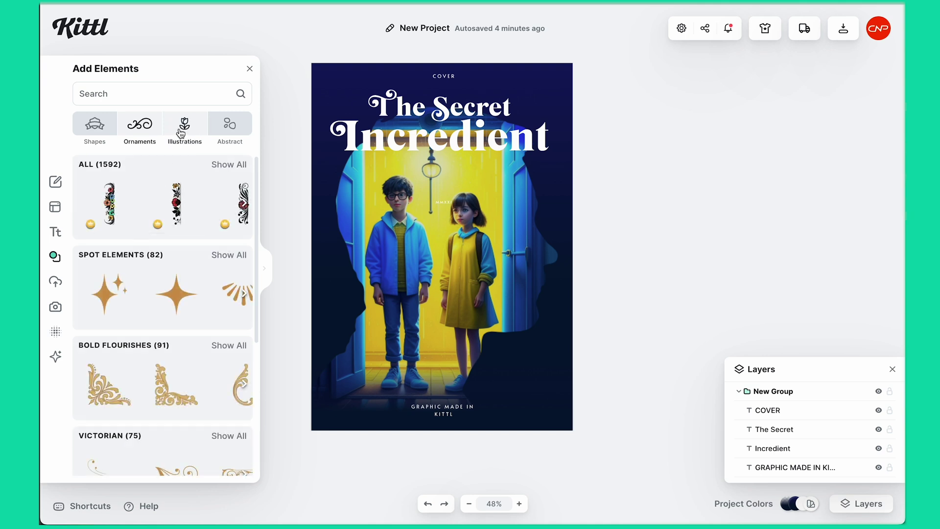
{"action": "left_click", "coordinate": [227, 126]}
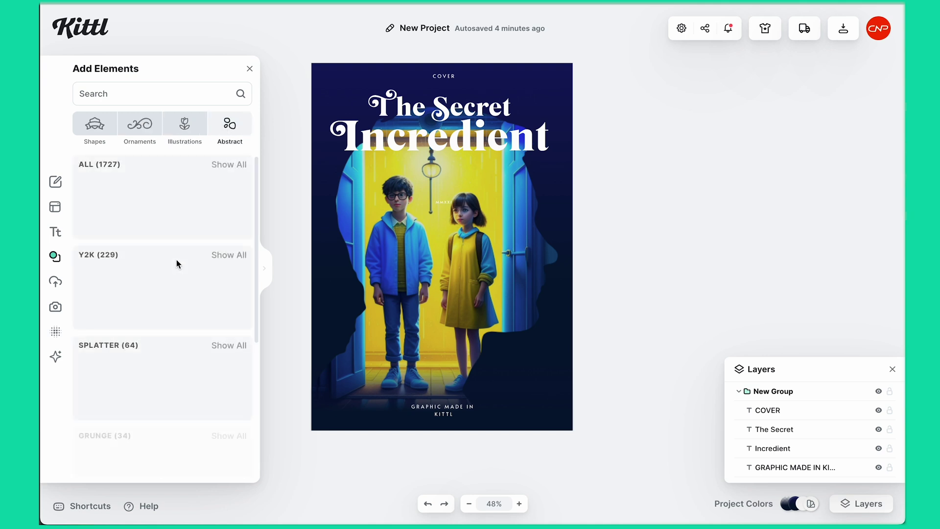
{"action": "scroll", "coordinate": [157, 352], "scroll_direction": "down", "scroll_amount": 2}
{"action": "scroll", "coordinate": [157, 354], "scroll_direction": "up", "scroll_amount": 2}
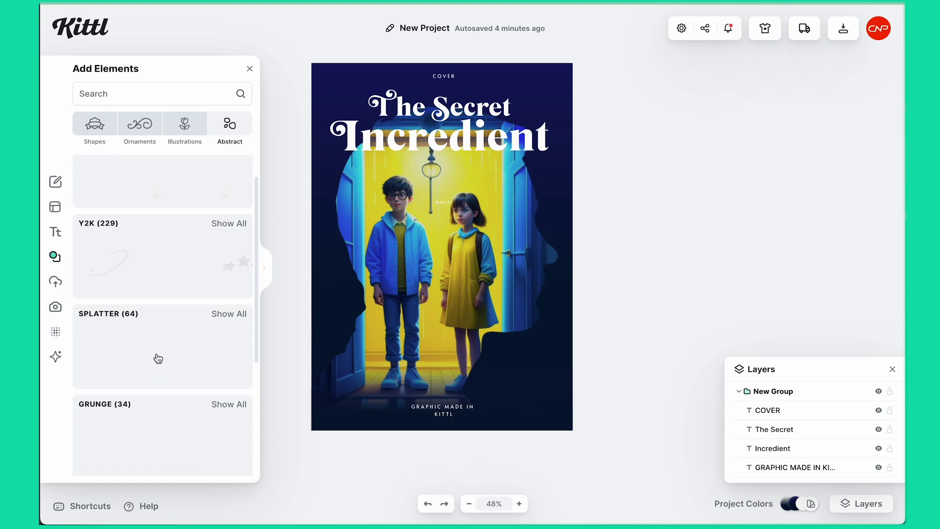
{"action": "scroll", "coordinate": [158, 356], "scroll_direction": "down", "scroll_amount": 2}
{"action": "scroll", "coordinate": [157, 358], "scroll_direction": "up", "scroll_amount": 2}
{"action": "left_click", "coordinate": [148, 94]}
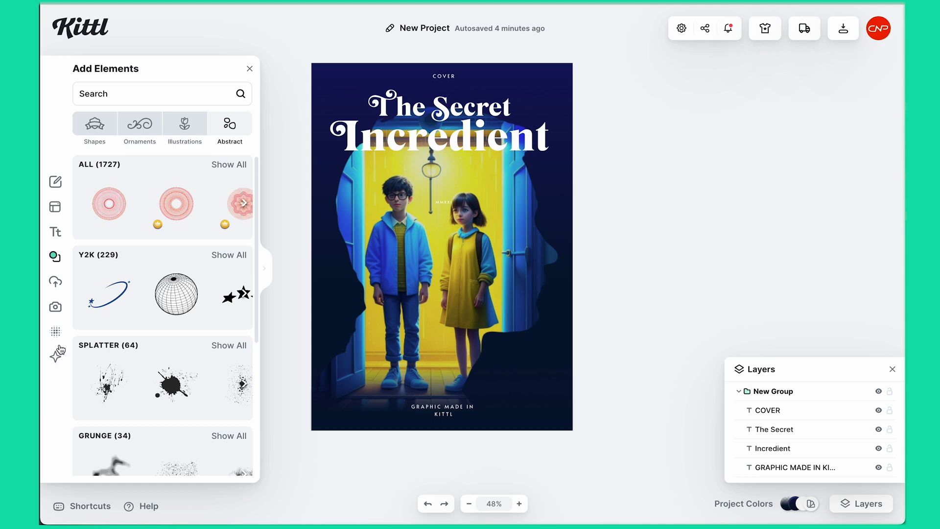
- Open the AI image generator, scroll its full Image Styles gallery, then view the AI Generated uploads
{"action": "left_click", "coordinate": [62, 360]}
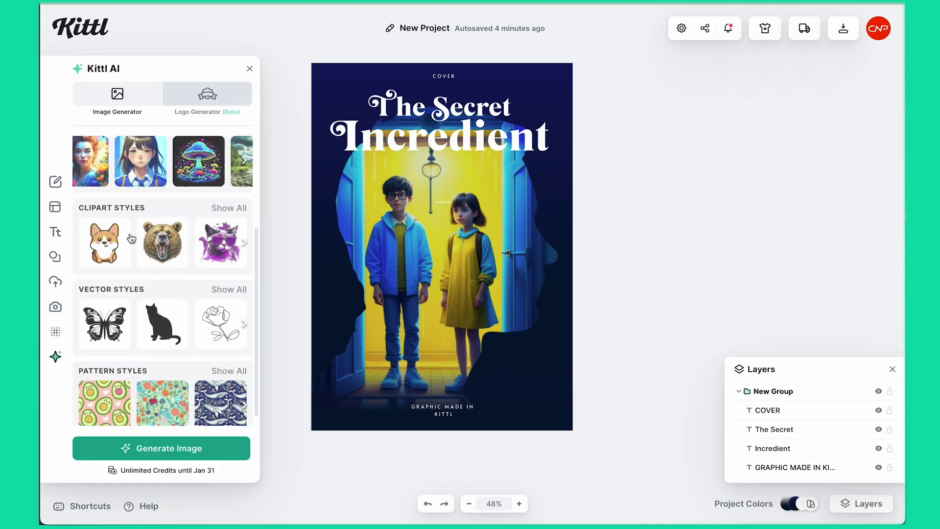
{"action": "left_click", "coordinate": [228, 260]}
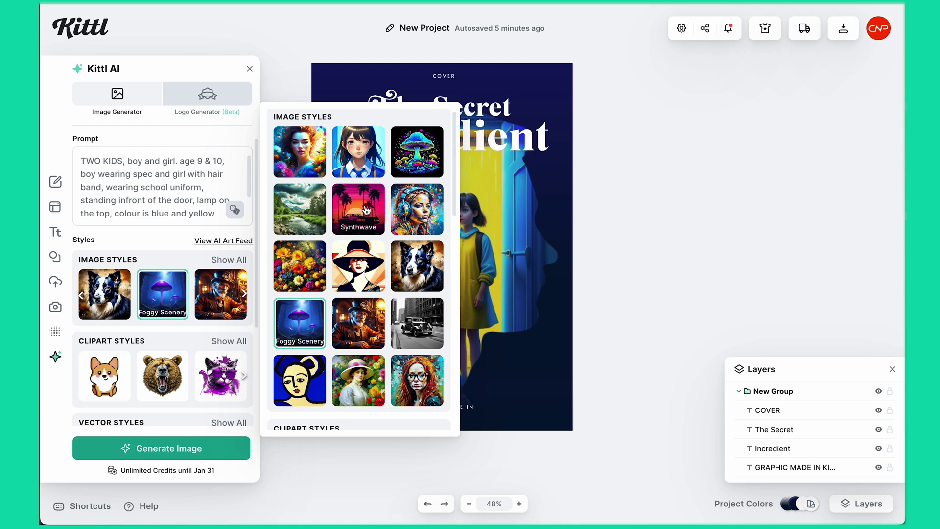
{"action": "scroll", "coordinate": [384, 329], "scroll_direction": "down", "scroll_amount": 4}
{"action": "scroll", "coordinate": [386, 332], "scroll_direction": "down", "scroll_amount": 4}
{"action": "scroll", "coordinate": [383, 330], "scroll_direction": "down", "scroll_amount": 4}
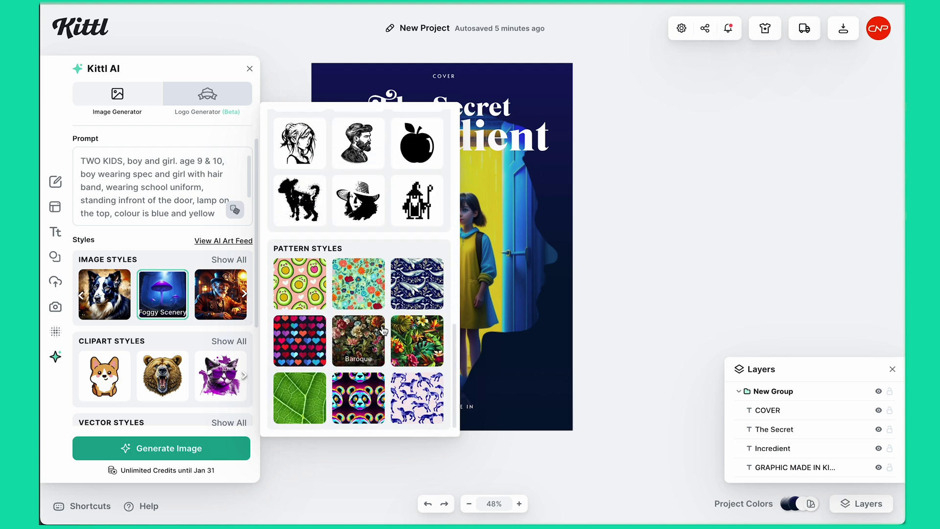
{"action": "scroll", "coordinate": [383, 330], "scroll_direction": "down", "scroll_amount": 3}
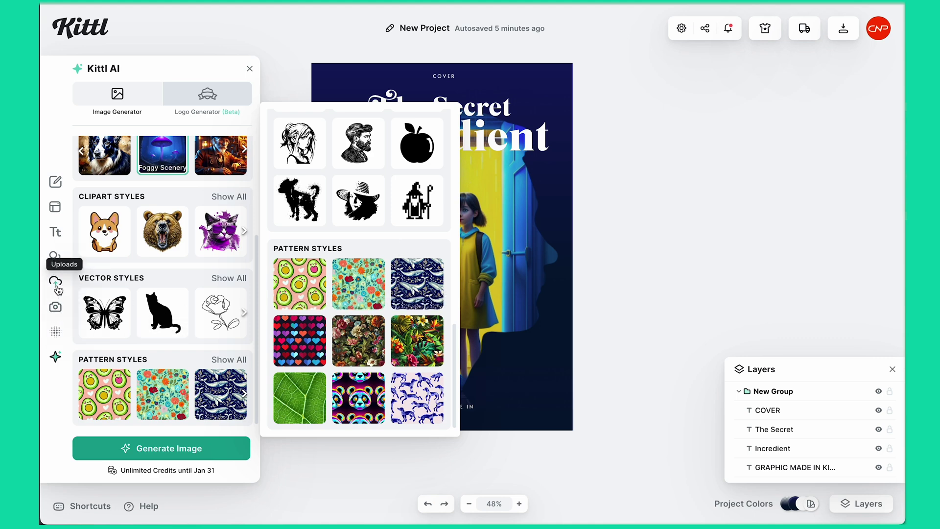
{"action": "left_click", "coordinate": [56, 283]}
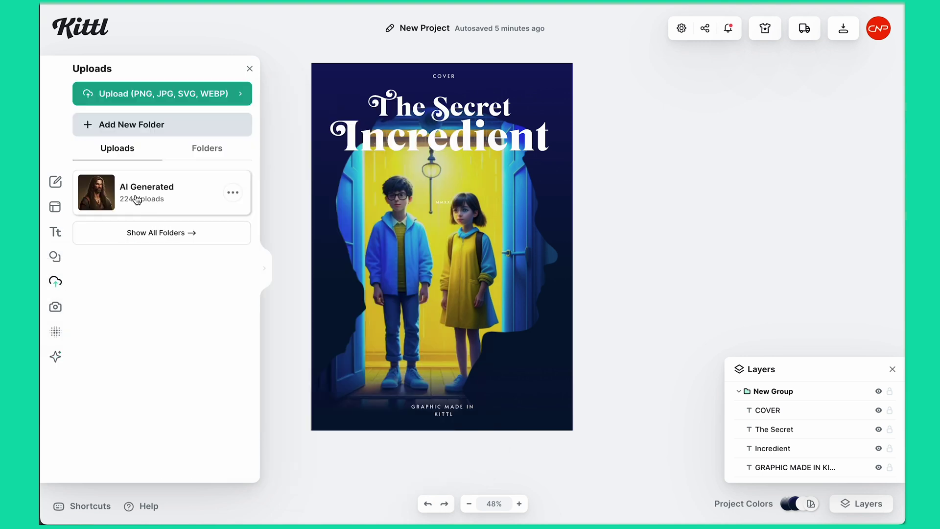
- Browse the Elements and Text panels, then open Templates and its category list
{"action": "scroll", "coordinate": [142, 274], "scroll_direction": "down", "scroll_amount": 3}
{"action": "scroll", "coordinate": [151, 206], "scroll_direction": "up", "scroll_amount": 3}
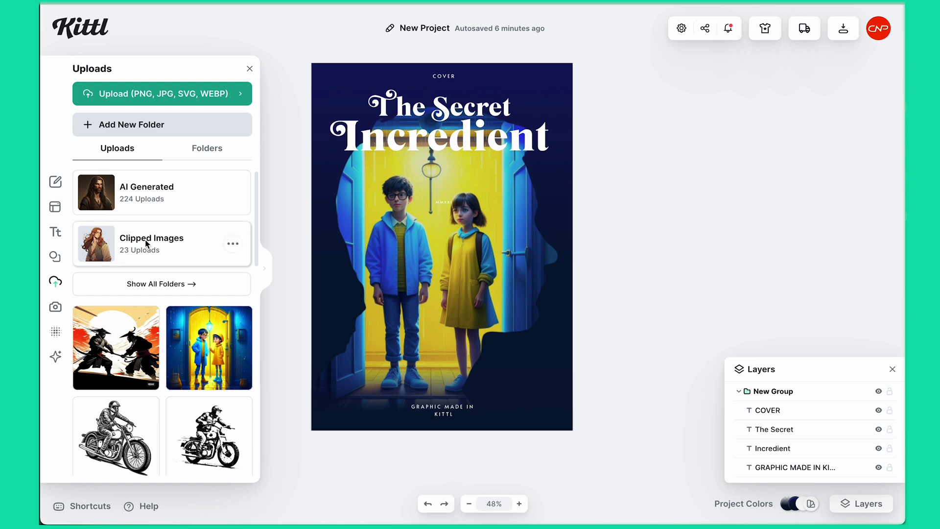
{"action": "left_click", "coordinate": [56, 256]}
{"action": "left_click", "coordinate": [56, 232]}
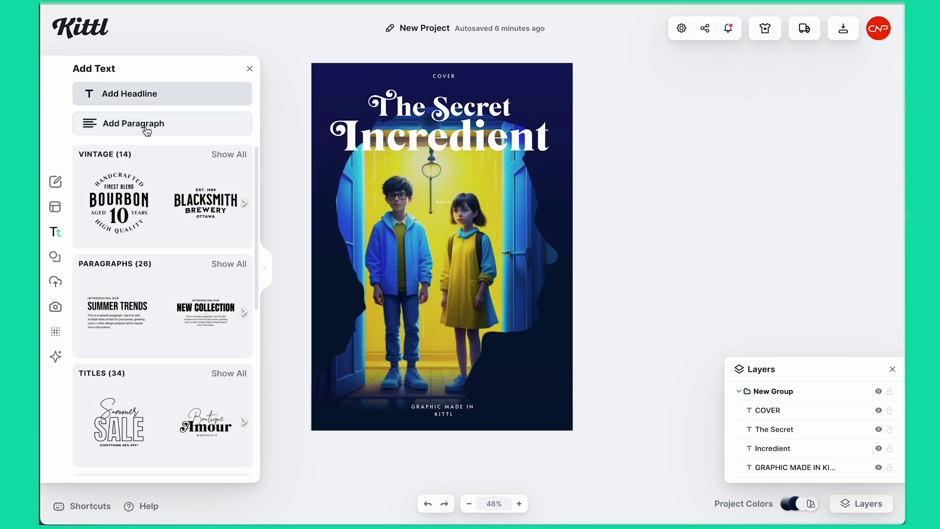
{"action": "scroll", "coordinate": [135, 336], "scroll_direction": "down", "scroll_amount": 9}
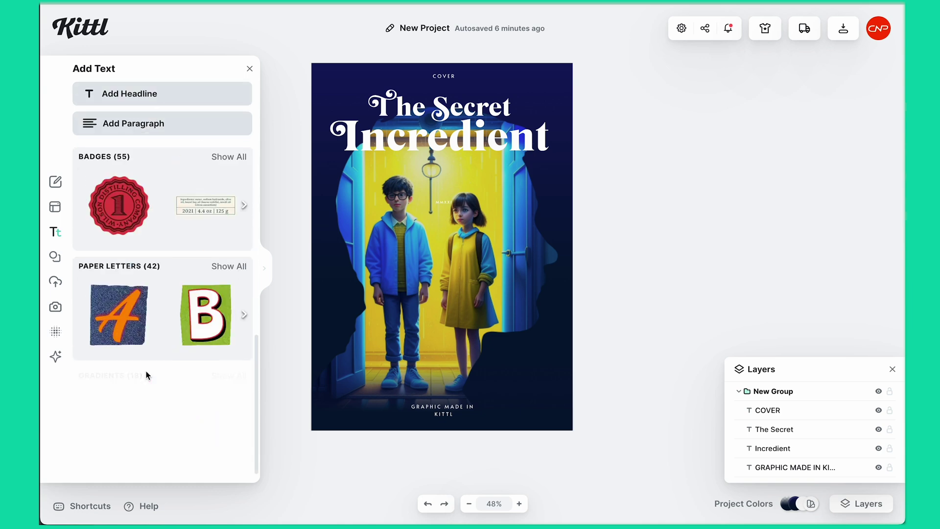
{"action": "scroll", "coordinate": [147, 375], "scroll_direction": "up", "scroll_amount": 9}
{"action": "scroll", "coordinate": [147, 375], "scroll_direction": "down", "scroll_amount": 9}
{"action": "left_click", "coordinate": [55, 207]}
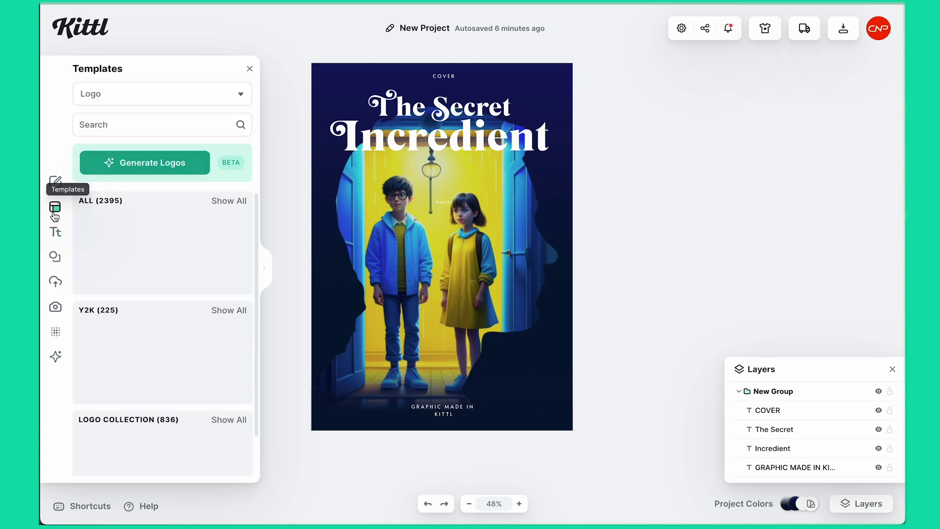
{"action": "left_click", "coordinate": [173, 96]}
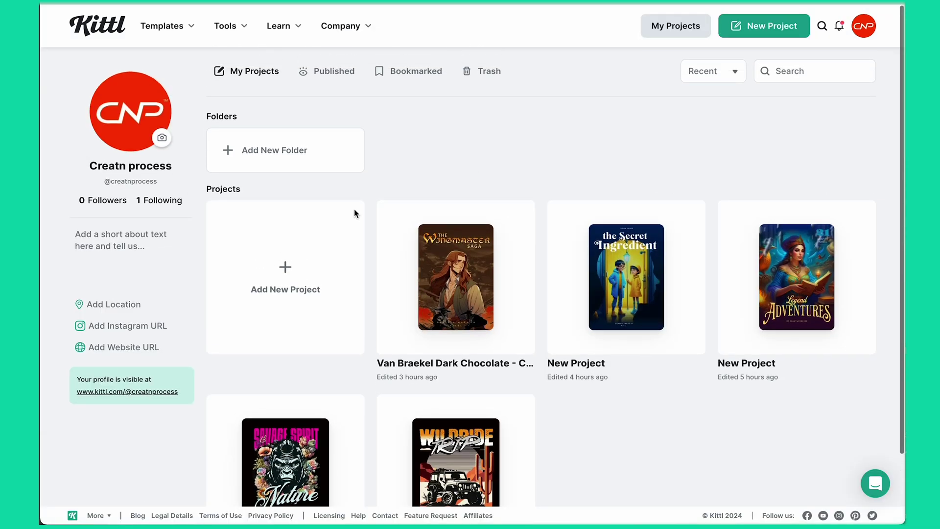
- Start a new project from My Projects to reach the artboard size options
{"action": "left_click", "coordinate": [273, 282]}
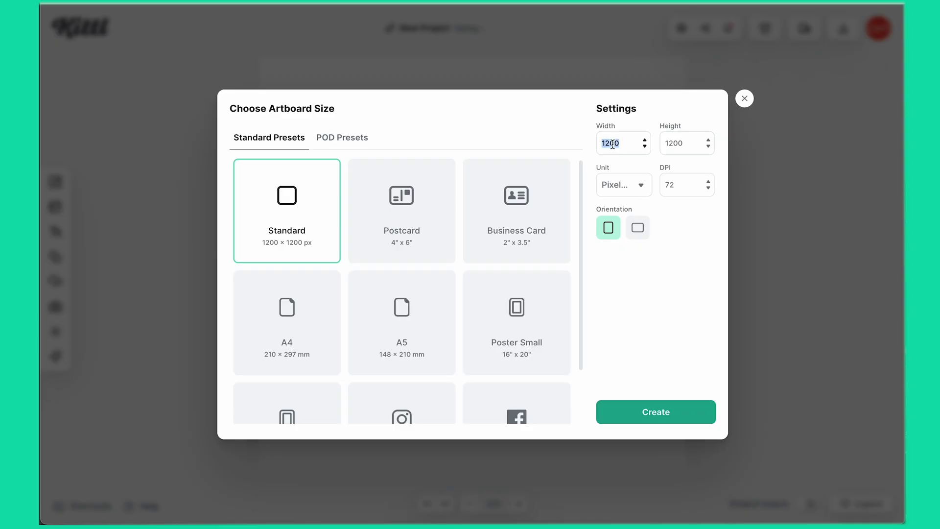
- Create a 900 × 1300 px portrait artboard and ready the AI generator's prompt box
{"action": "type", "text": "100"}
{"action": "left_click", "coordinate": [674, 142]}
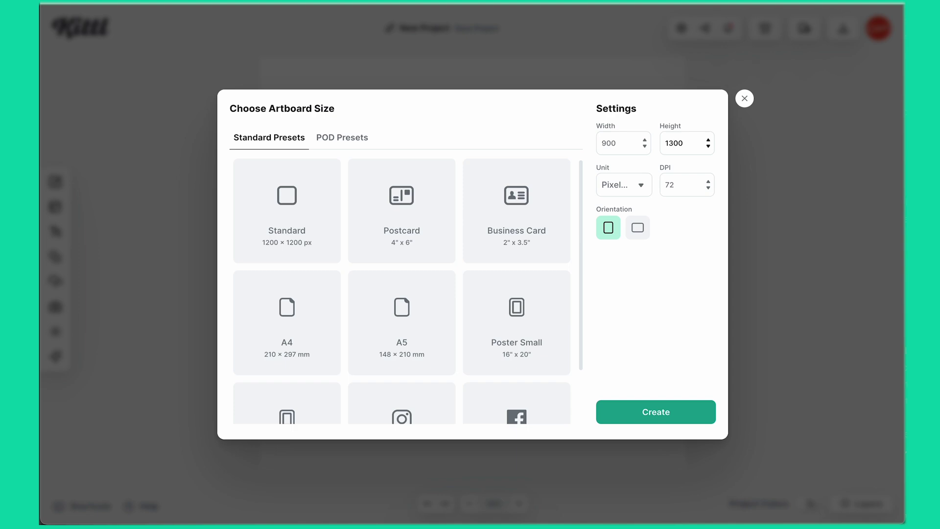
{"action": "left_click", "coordinate": [701, 407]}
{"action": "left_click", "coordinate": [57, 357]}
{"action": "left_click", "coordinate": [144, 177]}
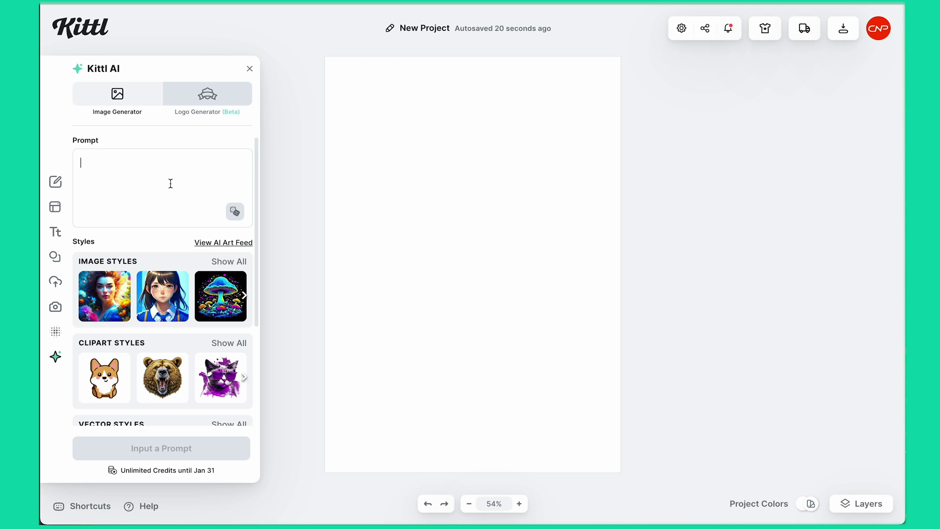
- Enter a prompt for two uniformed kids, ages 13 and 14, at a lamp-lit door in blue and yellow
{"action": "left_click", "coordinate": [170, 183]}
{"action": "type", "text": "TWO KIDS, boy and girl. age"}
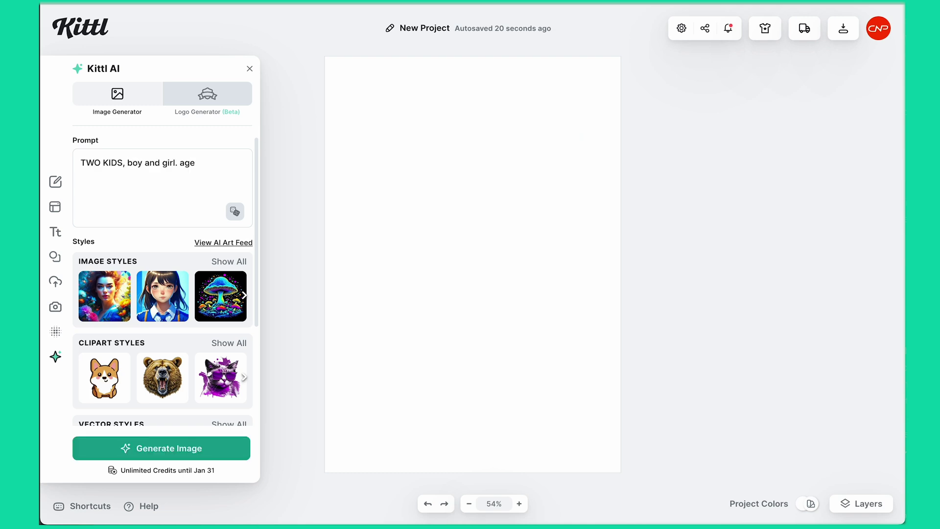
{"action": "type", "text": " 13 & 14, wearing school uniform, "}
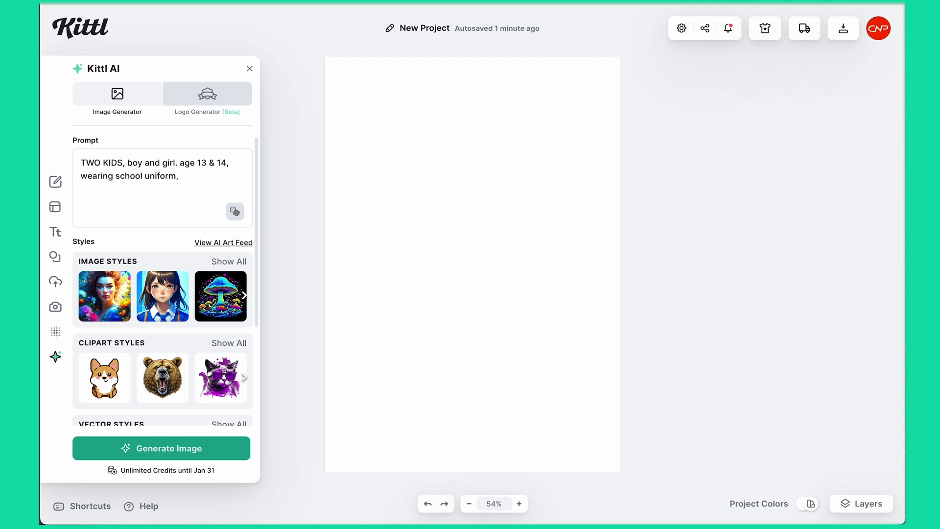
{"action": "type", "text": "standing infront of the door,"}
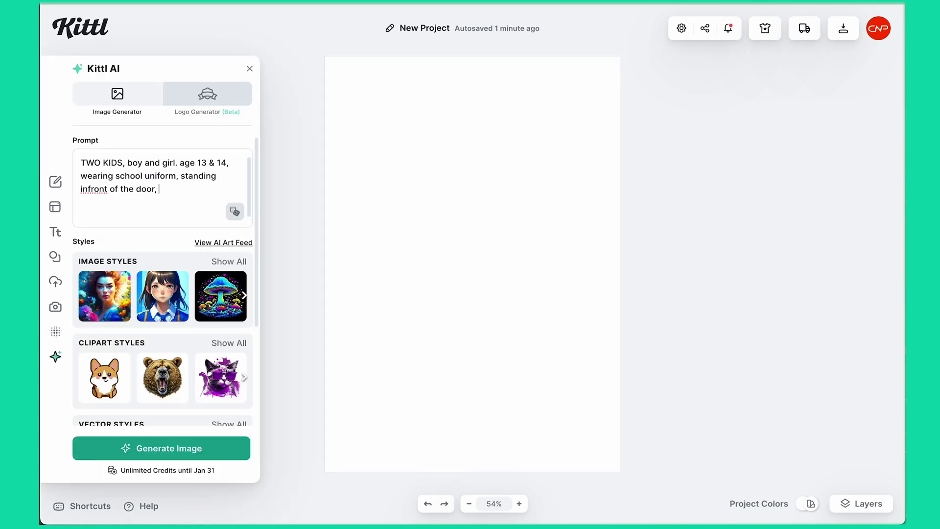
{"action": "type", "text": "lamp on the top, colour is blue and yellow"}
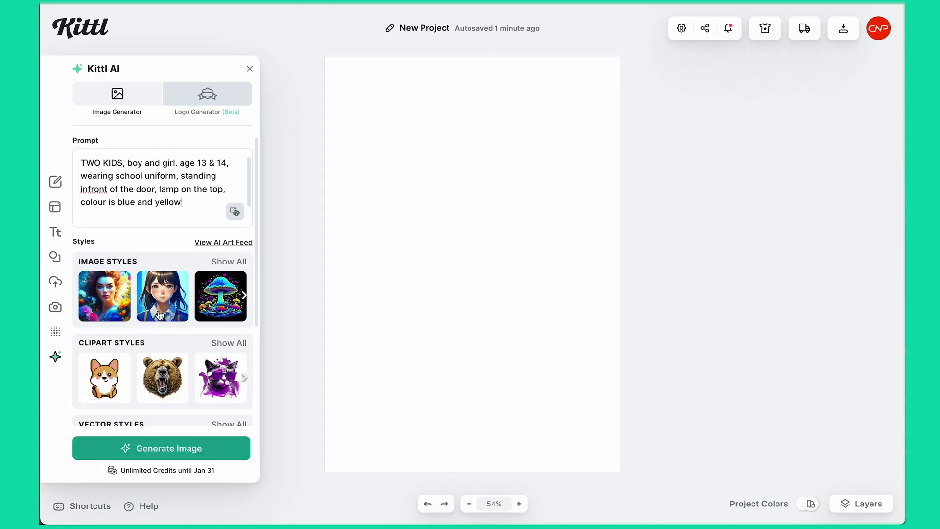
- Choose the Foggy Scenery image style and generate the image
{"action": "left_click", "coordinate": [228, 261]}
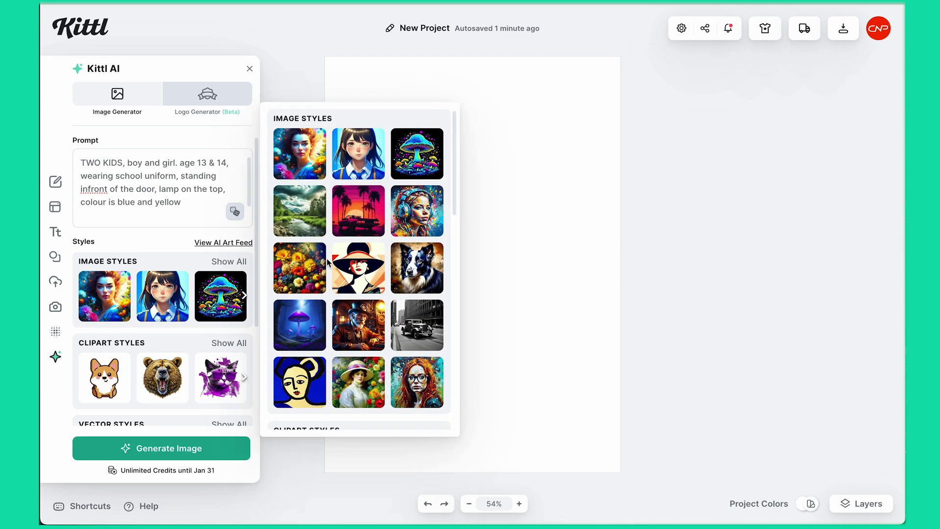
{"action": "scroll", "coordinate": [343, 275], "scroll_direction": "down", "scroll_amount": 2}
{"action": "left_click", "coordinate": [308, 325]}
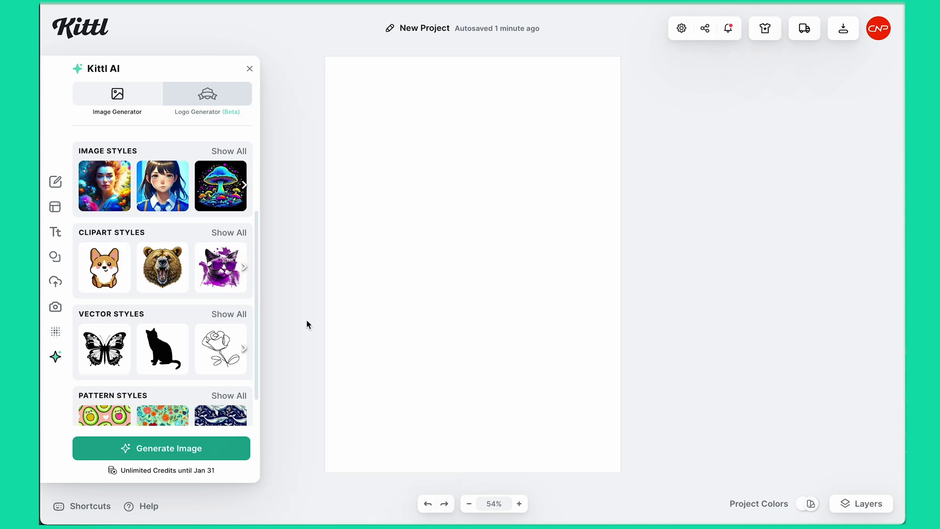
{"action": "left_click", "coordinate": [204, 448]}
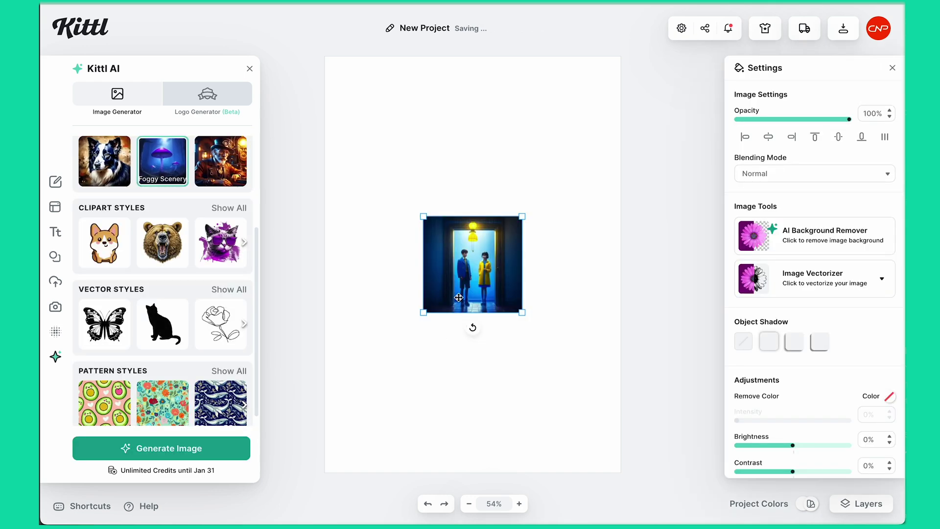
- Enlarge the generated doorway image and position it to cover the portrait artboard
{"action": "left_click_drag", "start_coordinate": [525, 217], "coordinate": [665, 78]}
{"action": "left_click_drag", "start_coordinate": [437, 361], "coordinate": [453, 340]}
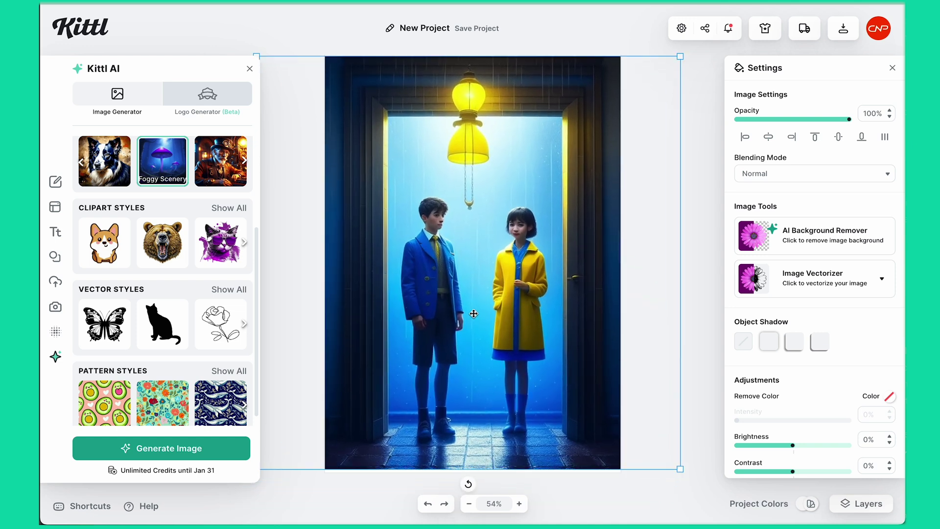
{"action": "scroll", "coordinate": [212, 196], "scroll_direction": "up", "scroll_amount": 3}
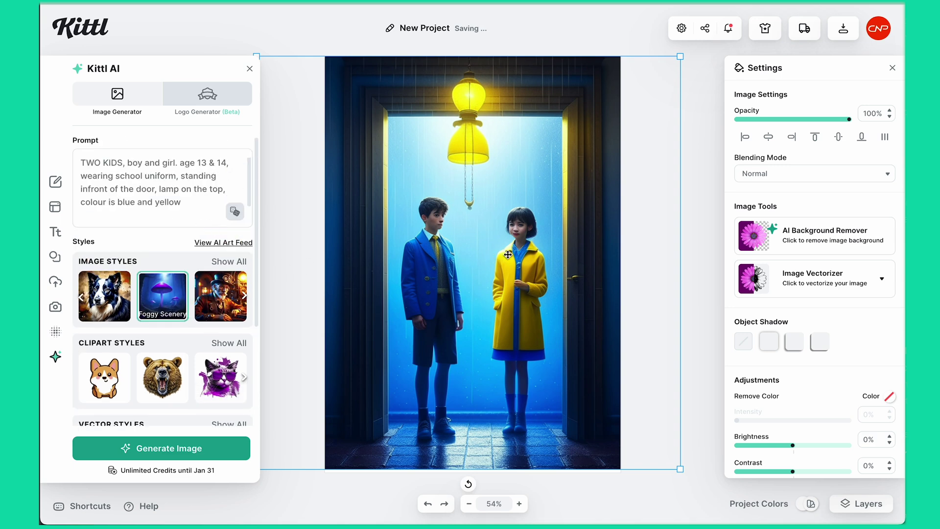
- Edit the prompt to ages 9 and 10, adding 'boy wearing a specs,'
{"action": "left_click", "coordinate": [204, 163]}
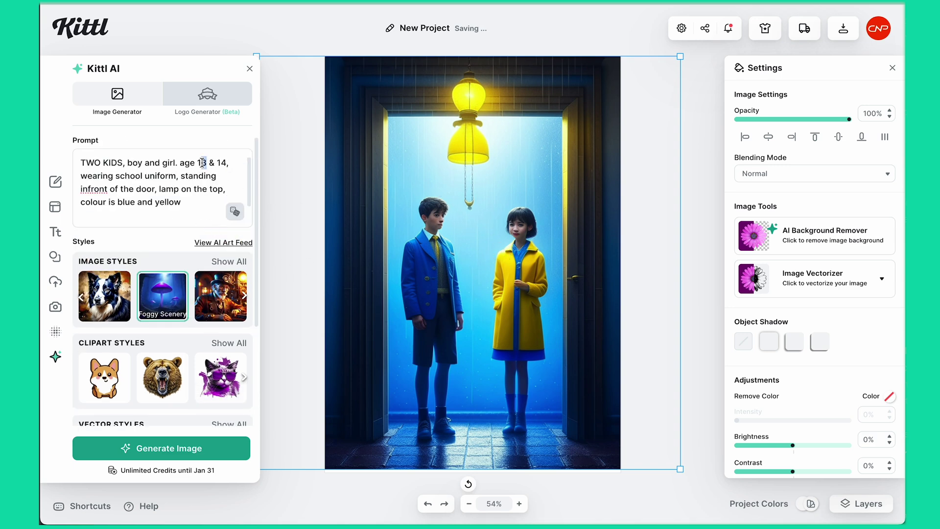
{"action": "type", "text": "9"}
{"action": "double_click", "coordinate": [222, 163]}
{"action": "type", "text": "10"}
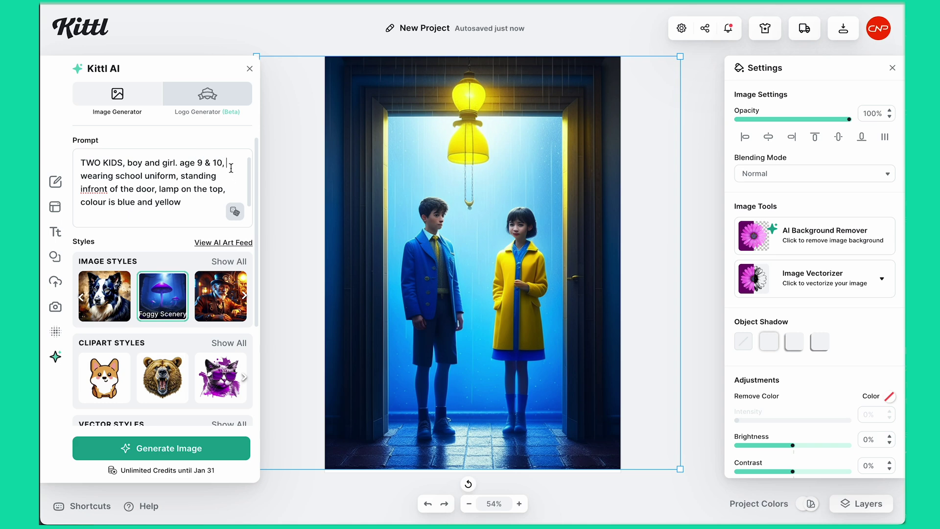
{"action": "left_click", "coordinate": [231, 167]}
{"action": "type", "text": "boy wearing a specs,"}
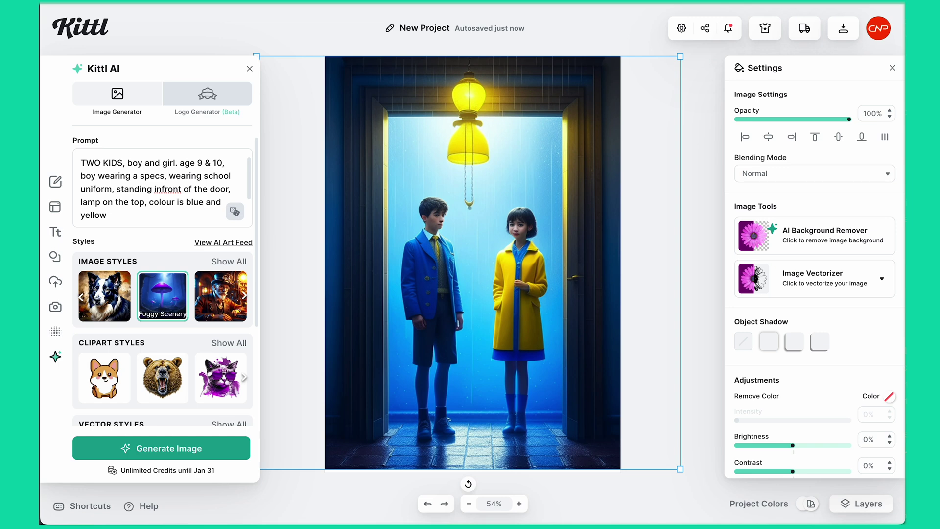
- Paste a new kids image, then enlarge it and centre it over the background
{"action": "key", "text": "ctrl+v"}
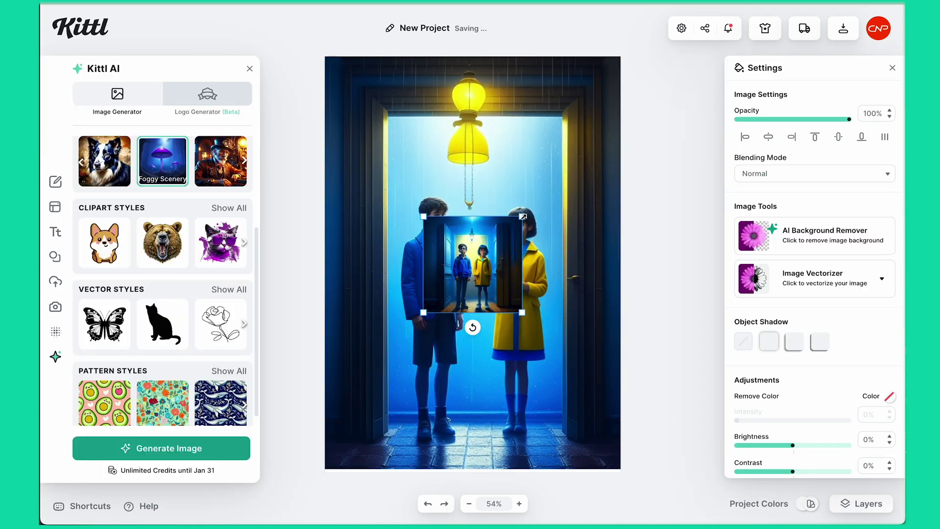
{"action": "left_click_drag", "start_coordinate": [524, 217], "coordinate": [694, 49]}
{"action": "left_click_drag", "start_coordinate": [424, 312], "coordinate": [372, 362]}
{"action": "left_click_drag", "start_coordinate": [532, 265], "coordinate": [504, 324]}
- Generate an image from the revised prompt in the Digital Art style
{"action": "scroll", "coordinate": [354, 223], "scroll_direction": "up", "scroll_amount": 2}
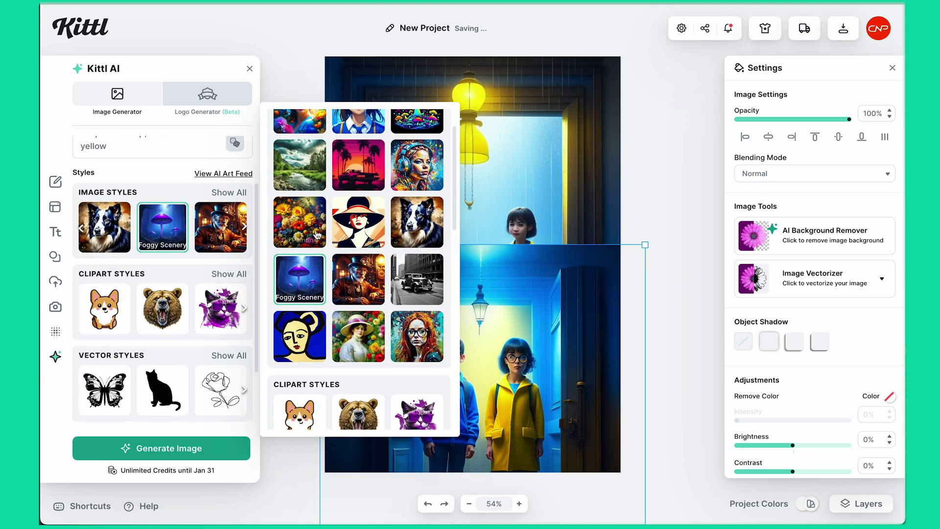
{"action": "scroll", "coordinate": [353, 223], "scroll_direction": "up", "scroll_amount": 1}
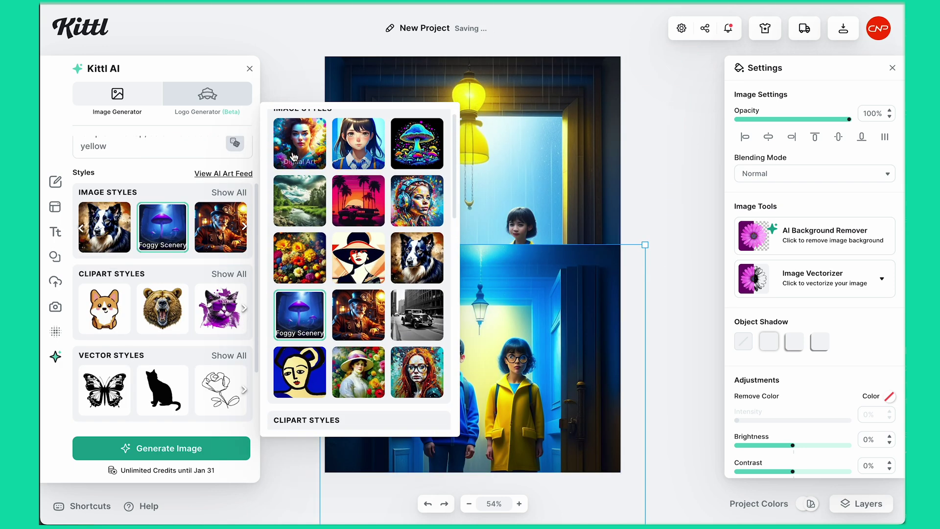
{"action": "left_click", "coordinate": [300, 145]}
{"action": "scroll", "coordinate": [162, 294], "scroll_direction": "down", "scroll_amount": 2}
{"action": "left_click", "coordinate": [189, 447]}
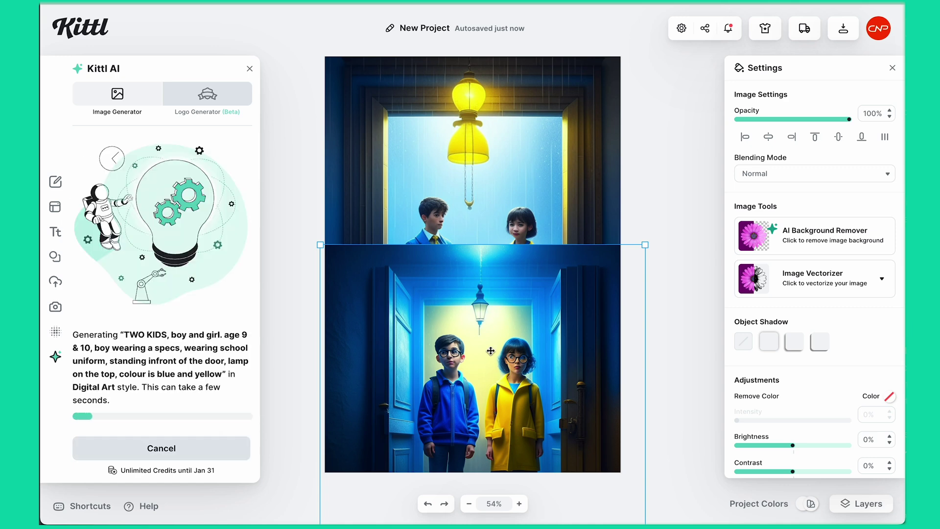
- Enlarge the yellow-door image and move it up the artboard
{"action": "left_click_drag", "start_coordinate": [424, 312], "coordinate": [240, 495]}
{"action": "left_click_drag", "start_coordinate": [485, 275], "coordinate": [496, 468]}
{"action": "left_click", "coordinate": [500, 240]}
{"action": "left_click_drag", "start_coordinate": [464, 389], "coordinate": [487, 222]}
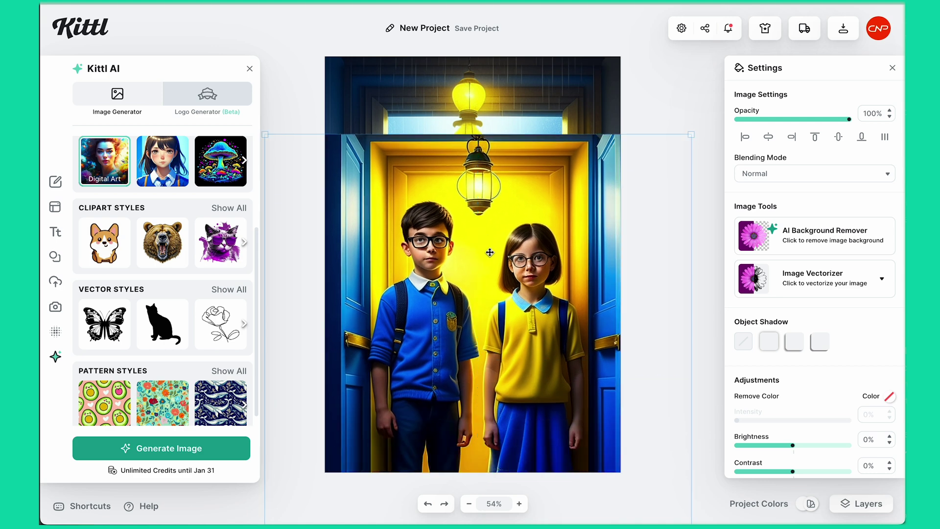
- Generate another kids image and stretch it across the artboard width
{"action": "left_click", "coordinate": [181, 448]}
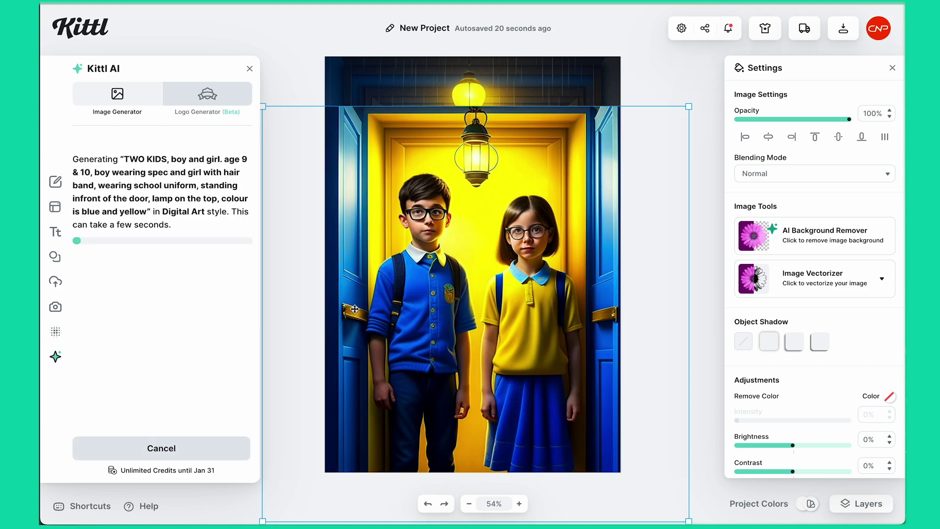
{"action": "left_click_drag", "start_coordinate": [520, 211], "coordinate": [631, 105]}
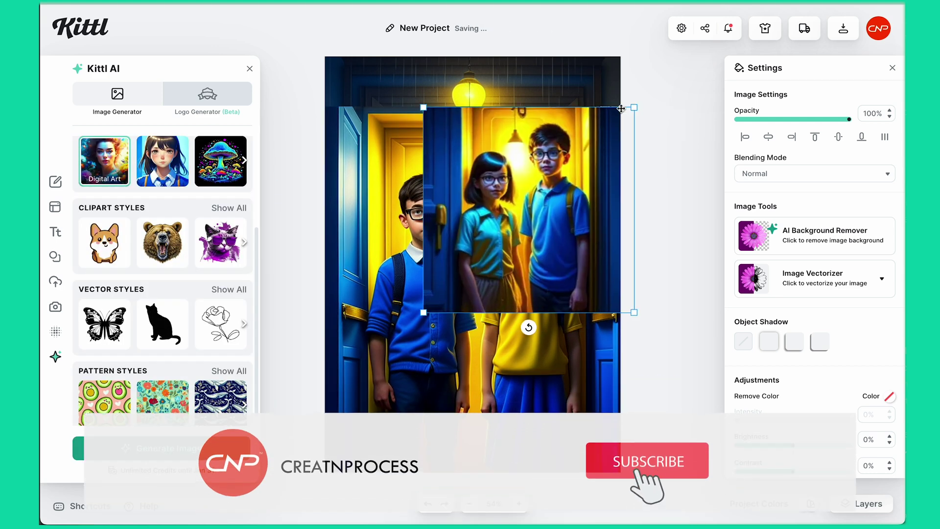
{"action": "left_click_drag", "start_coordinate": [424, 312], "coordinate": [315, 418]}
{"action": "left_click_drag", "start_coordinate": [486, 352], "coordinate": [496, 385]}
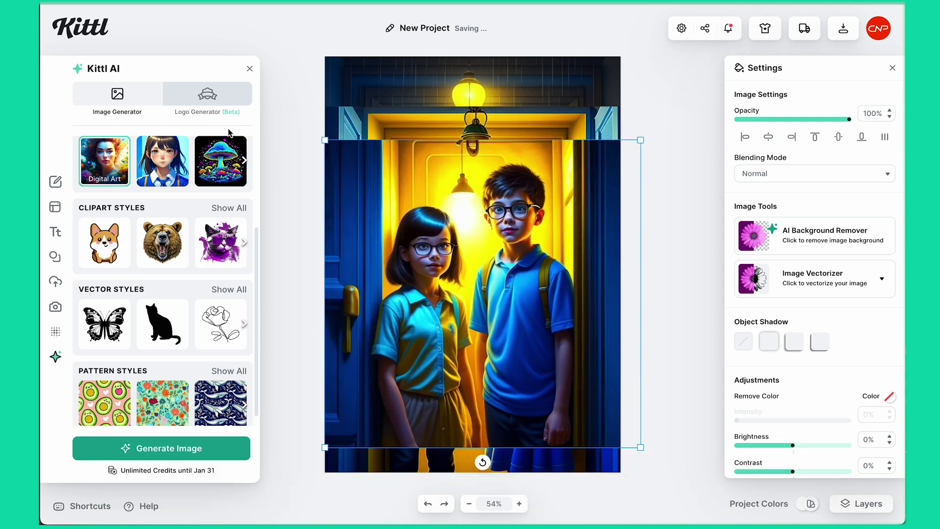
- Generate a new image in the Foggy Scenery style
{"action": "scroll", "coordinate": [229, 137], "scroll_direction": "up", "scroll_amount": 3}
{"action": "left_click", "coordinate": [229, 197]}
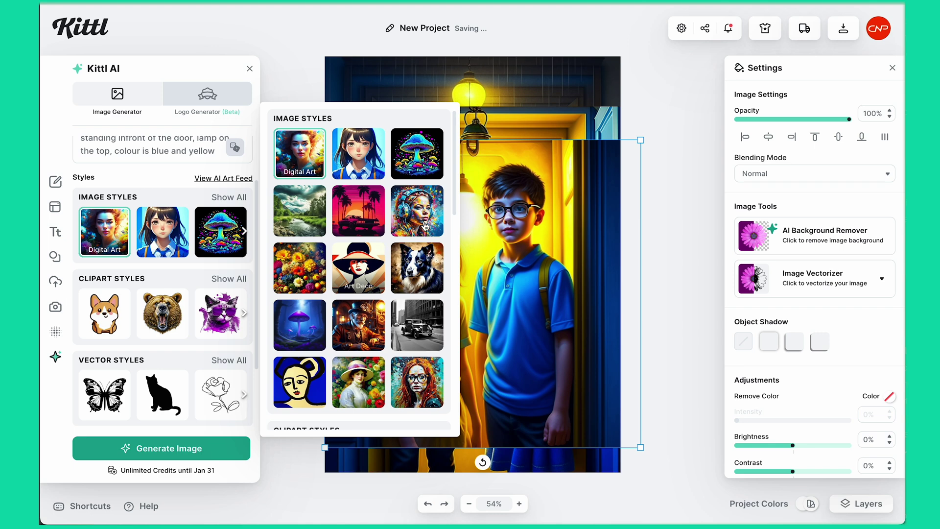
{"action": "left_click", "coordinate": [305, 322]}
{"action": "left_click", "coordinate": [227, 446]}
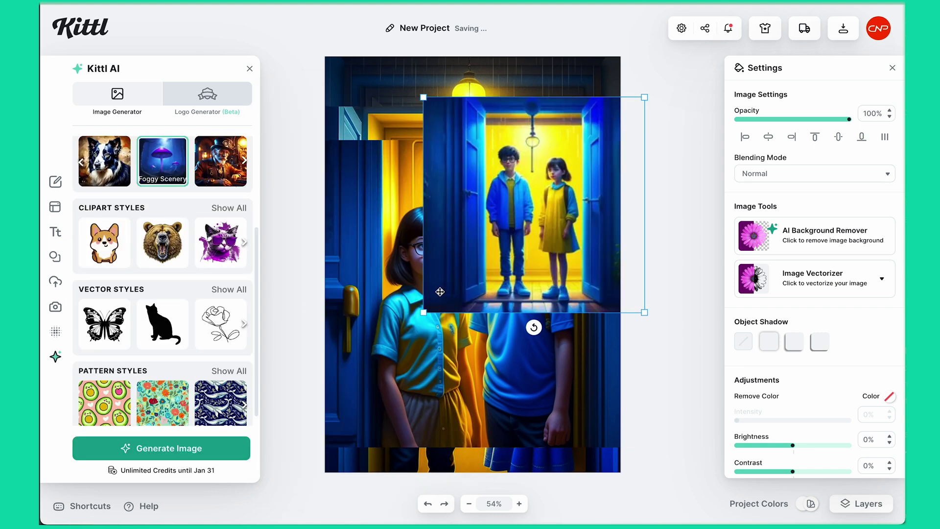
- Enlarge the Foggy Scenery doorway image, undo its move, and remove leftover images
{"action": "left_click_drag", "start_coordinate": [424, 314], "coordinate": [346, 482]}
{"action": "left_click_drag", "start_coordinate": [481, 317], "coordinate": [527, 198]}
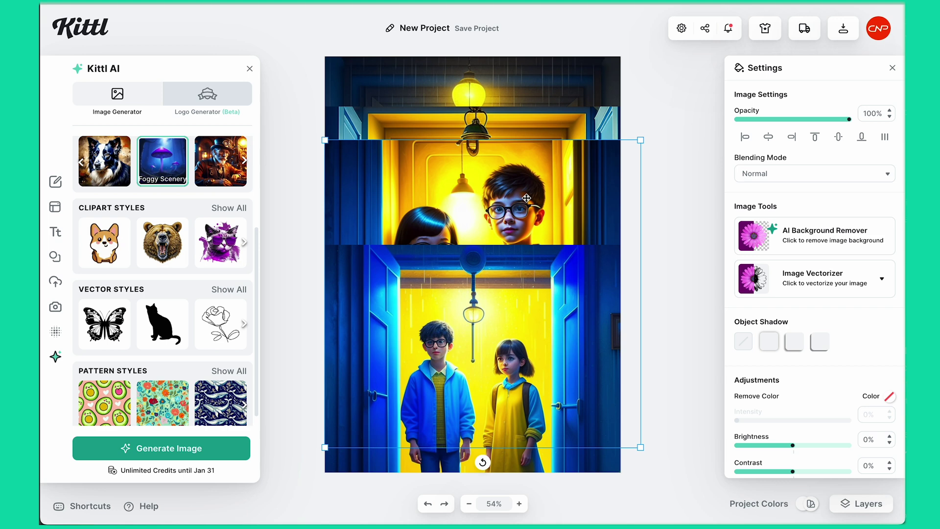
{"action": "key", "text": "ctrl+z"}
{"action": "scroll", "coordinate": [525, 211], "scroll_direction": "down", "scroll_amount": 2}
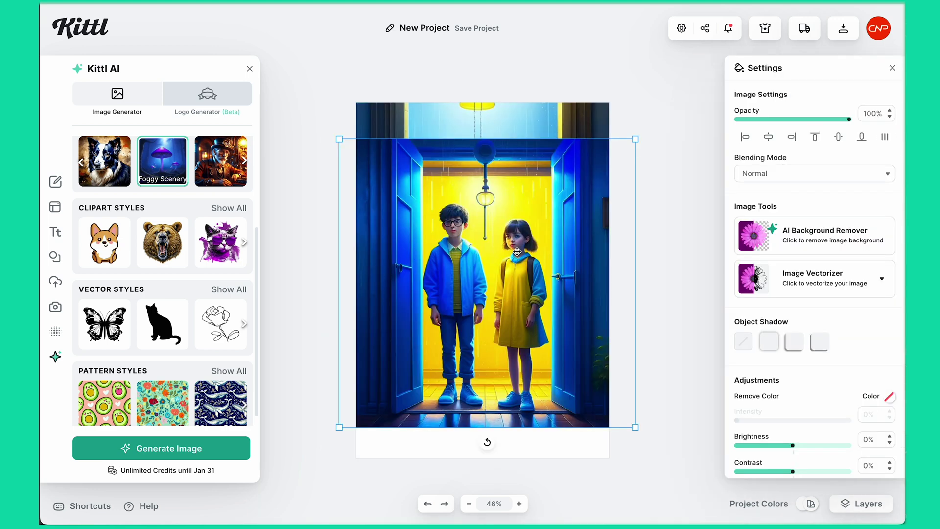
{"action": "key", "text": "ctrl+z"}
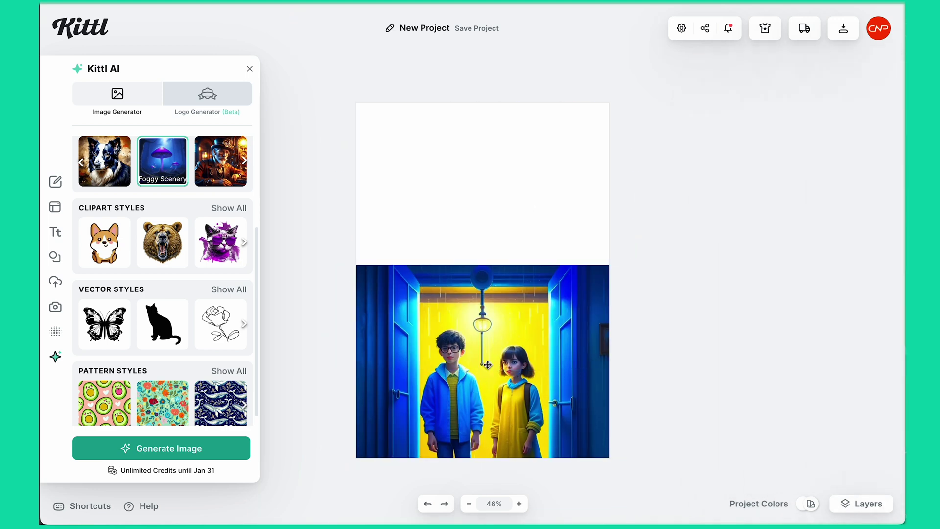
- Remove the leftover hallway image and enlarge the blue-doorway image to fill the page width
{"action": "key", "text": "ctrl+z"}
{"action": "left_click_drag", "start_coordinate": [490, 237], "coordinate": [488, 262]}
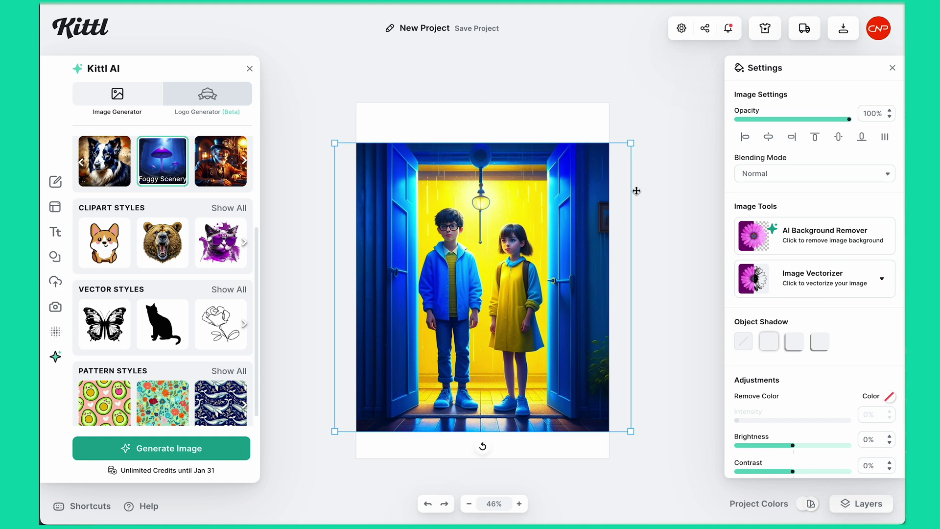
{"action": "left_click_drag", "start_coordinate": [631, 144], "coordinate": [645, 131]}
{"action": "left_click", "coordinate": [303, 432]}
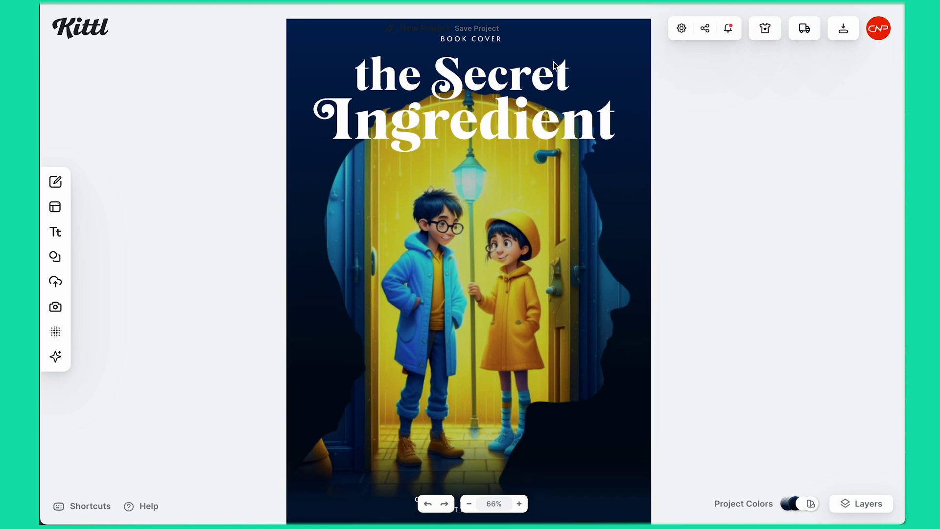
{"action": "scroll", "coordinate": [603, 269], "scroll_direction": "down", "scroll_amount": 3}
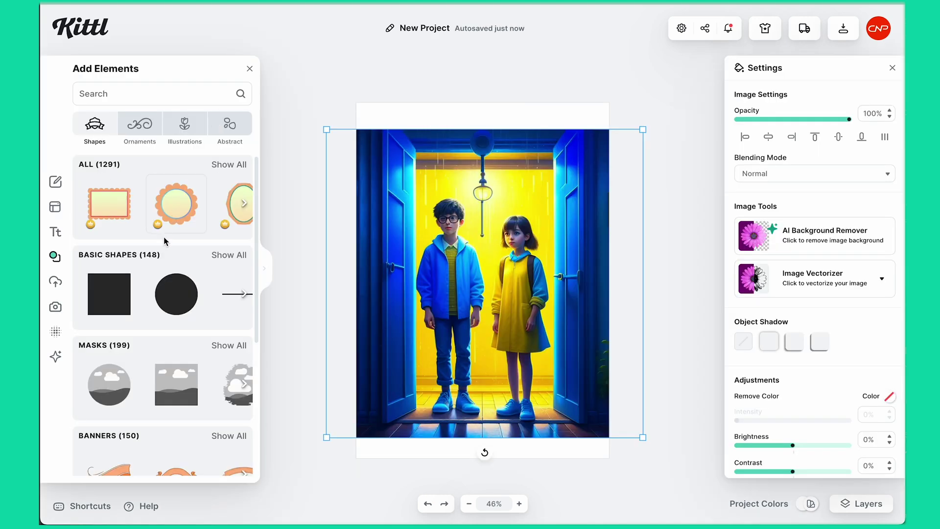
{"action": "scroll", "coordinate": [159, 280], "scroll_direction": "down", "scroll_amount": 1}
{"action": "scroll", "coordinate": [159, 280], "scroll_direction": "up", "scroll_amount": 1}
- Show all shapes in the Masks set of the Elements library
{"action": "scroll", "coordinate": [169, 311], "scroll_direction": "down", "scroll_amount": 5}
{"action": "scroll", "coordinate": [147, 296], "scroll_direction": "up", "scroll_amount": 3}
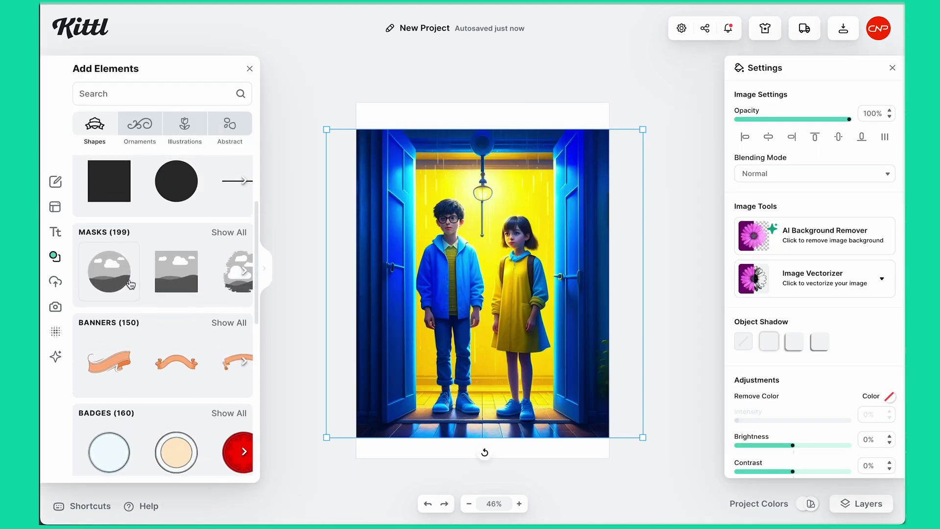
{"action": "scroll", "coordinate": [149, 313], "scroll_direction": "up", "scroll_amount": 2}
{"action": "scroll", "coordinate": [115, 293], "scroll_direction": "down", "scroll_amount": 1}
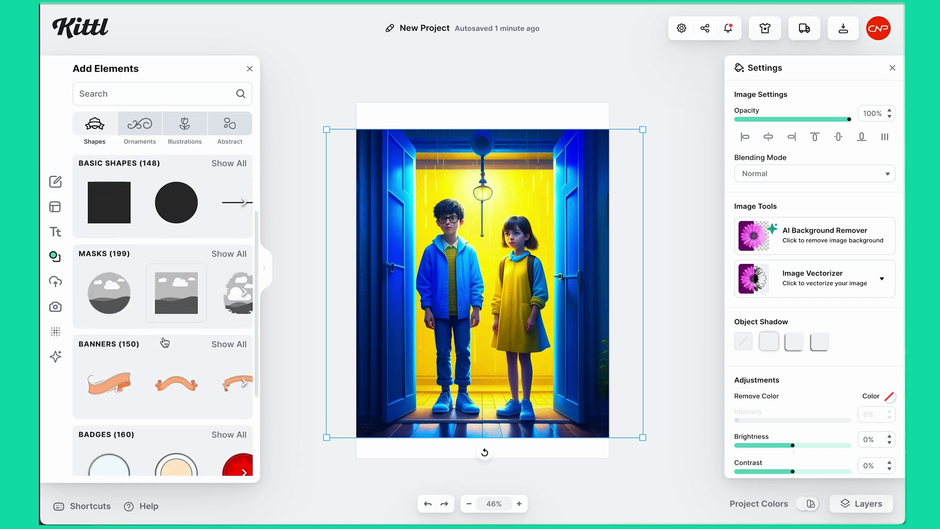
{"action": "scroll", "coordinate": [118, 283], "scroll_direction": "up", "scroll_amount": 1}
{"action": "left_click", "coordinate": [224, 274]}
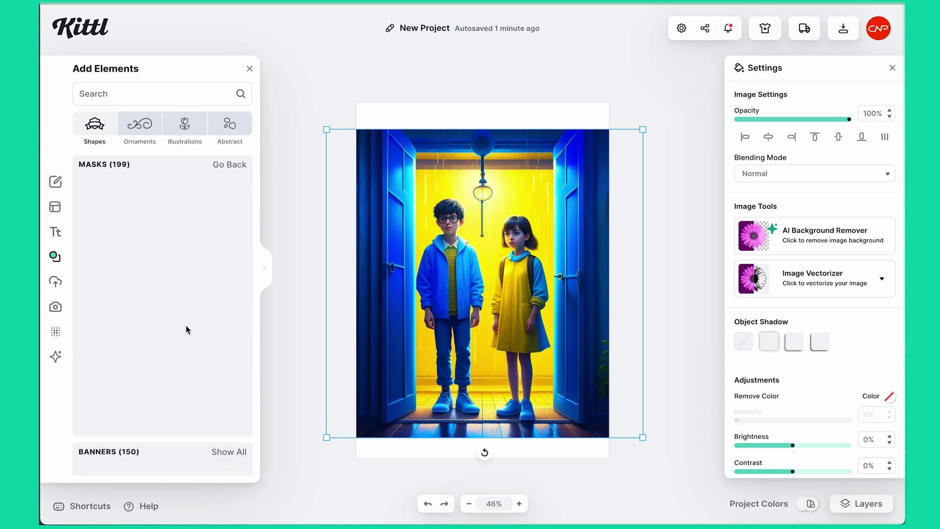
- Find the head-silhouette mask and add it to the page
{"action": "scroll", "coordinate": [185, 336], "scroll_direction": "down", "scroll_amount": 5}
{"action": "scroll", "coordinate": [185, 340], "scroll_direction": "down", "scroll_amount": 3}
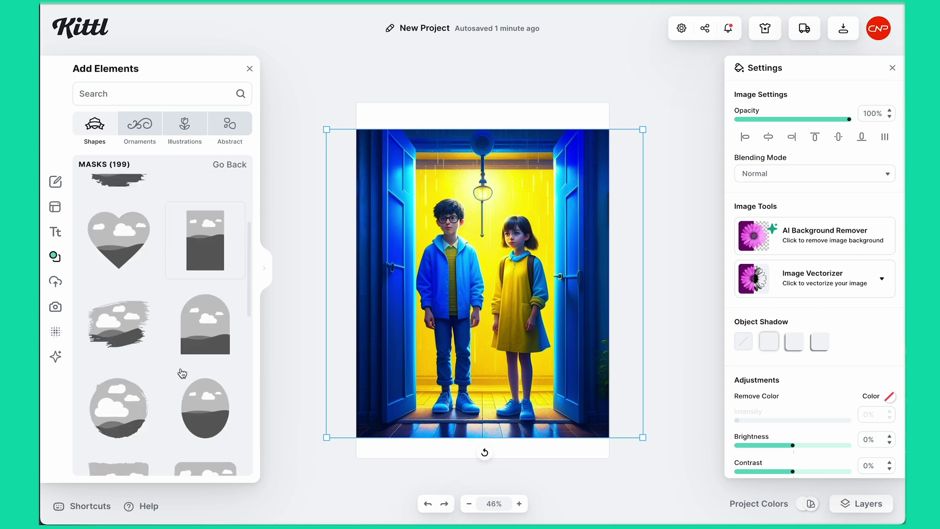
{"action": "scroll", "coordinate": [219, 403], "scroll_direction": "down", "scroll_amount": 5}
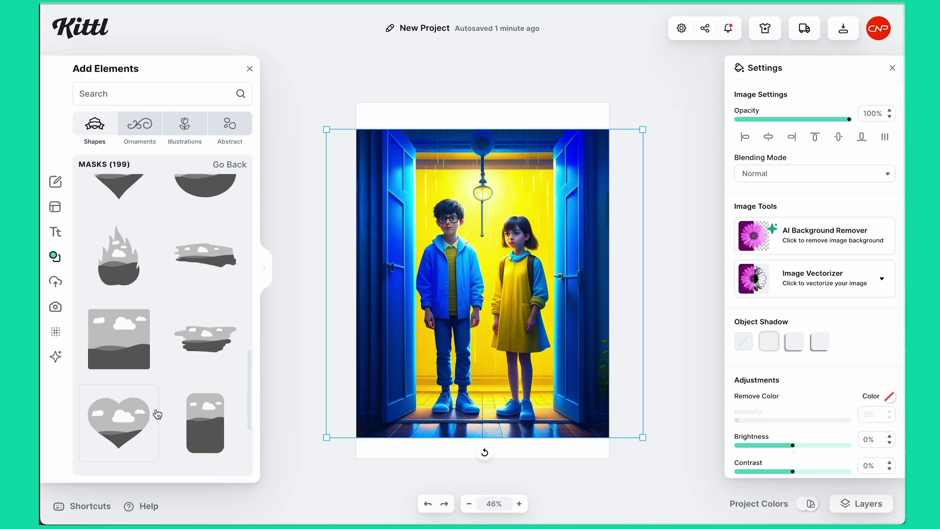
{"action": "scroll", "coordinate": [157, 414], "scroll_direction": "down", "scroll_amount": 3}
{"action": "scroll", "coordinate": [151, 380], "scroll_direction": "down", "scroll_amount": 5}
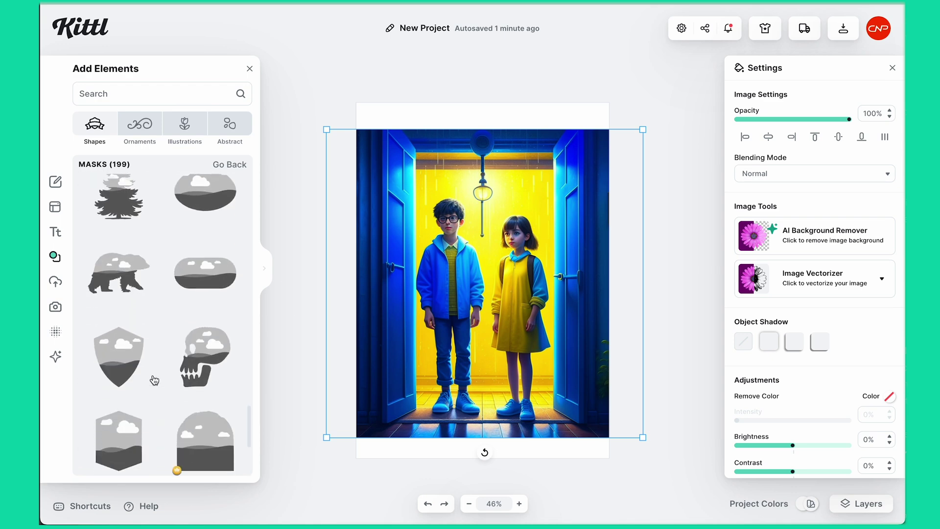
{"action": "scroll", "coordinate": [181, 349], "scroll_direction": "down", "scroll_amount": 3}
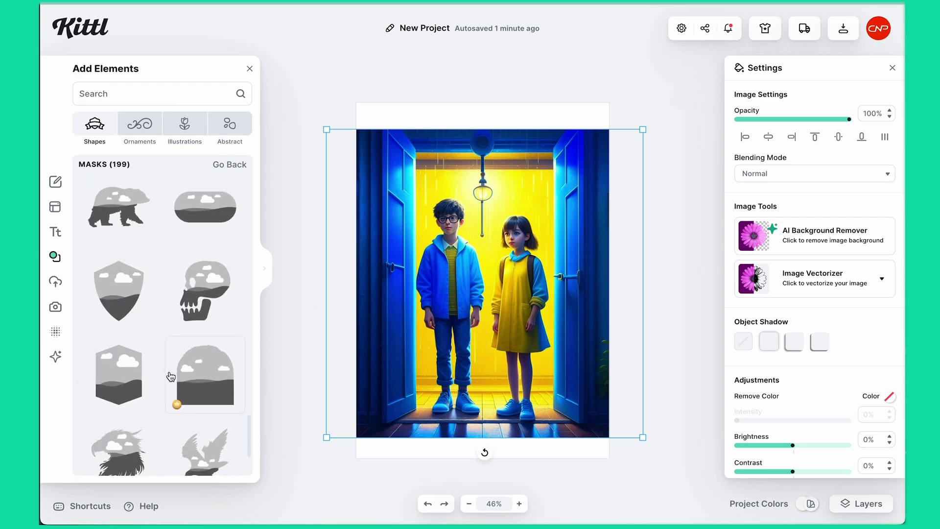
{"action": "scroll", "coordinate": [197, 414], "scroll_direction": "down", "scroll_amount": 5}
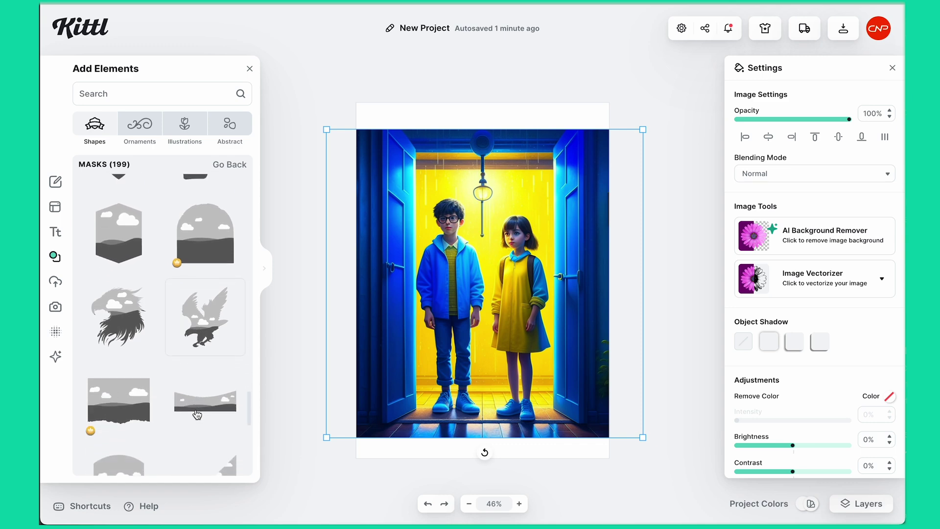
{"action": "scroll", "coordinate": [196, 414], "scroll_direction": "down", "scroll_amount": 2}
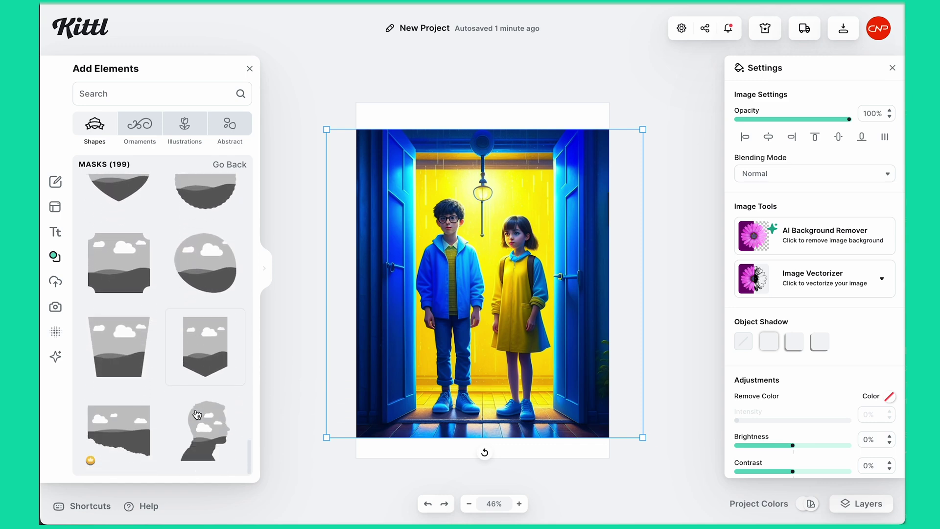
{"action": "left_click", "coordinate": [214, 440]}
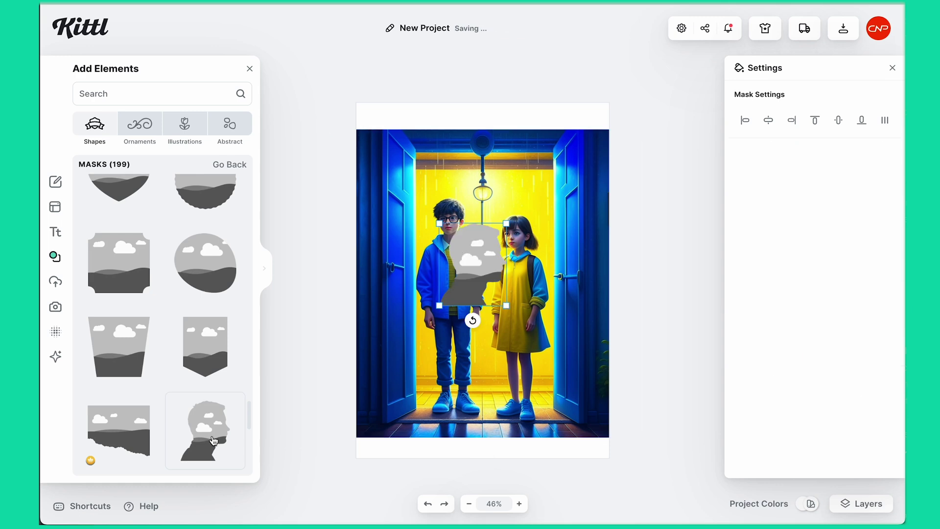
- Place the doorway illustration inside the enlarged head mask and adjust it within
{"action": "left_click_drag", "start_coordinate": [509, 308], "coordinate": [487, 328]}
{"action": "left_click_drag", "start_coordinate": [606, 205], "coordinate": [540, 253]}
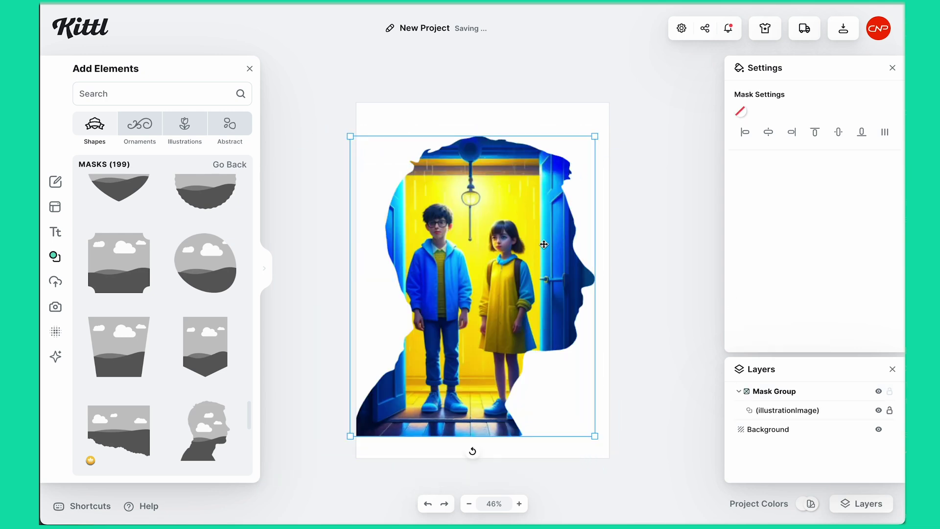
{"action": "double_click", "coordinate": [537, 210]}
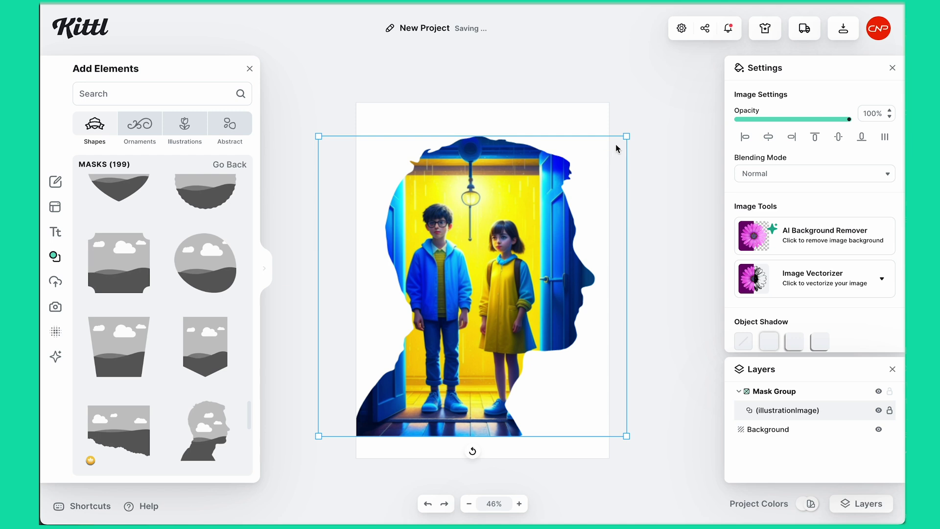
{"action": "left_click_drag", "start_coordinate": [627, 136], "coordinate": [616, 148]}
{"action": "left_click_drag", "start_coordinate": [490, 252], "coordinate": [501, 243]}
- Resize the Mask Group and centre it on the page
{"action": "left_click", "coordinate": [577, 197]}
{"action": "left_click", "coordinate": [572, 180]}
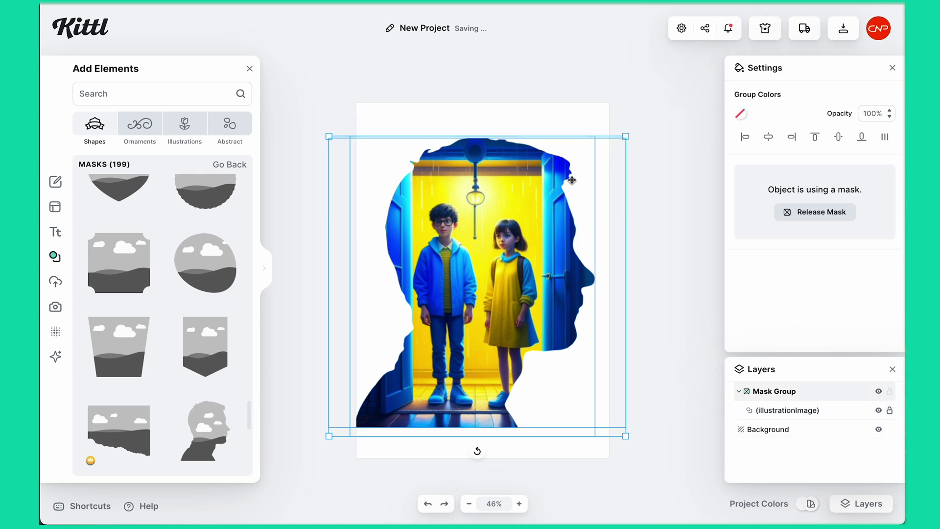
{"action": "left_click_drag", "start_coordinate": [624, 141], "coordinate": [650, 133]}
{"action": "left_click_drag", "start_coordinate": [518, 266], "coordinate": [510, 280]}
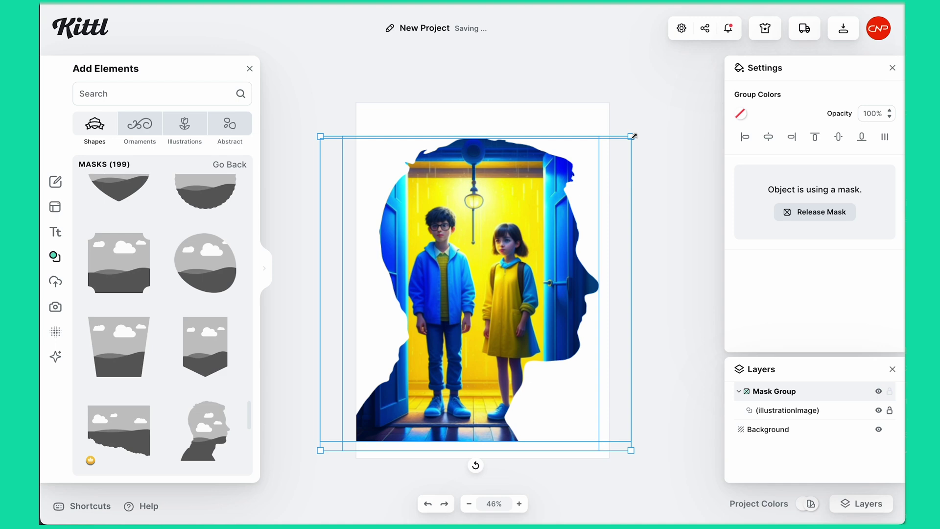
{"action": "left_click_drag", "start_coordinate": [634, 136], "coordinate": [626, 143]}
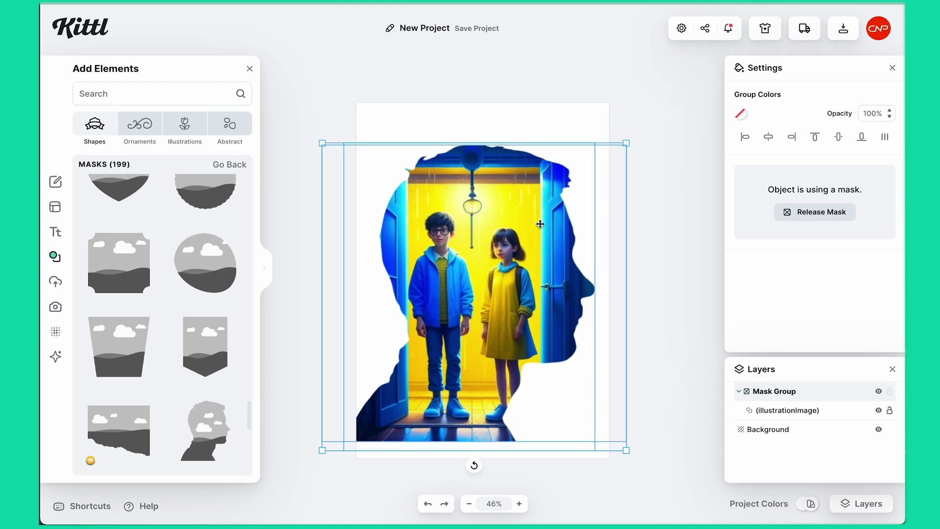
{"action": "left_click", "coordinate": [659, 178]}
{"action": "left_click", "coordinate": [587, 145]}
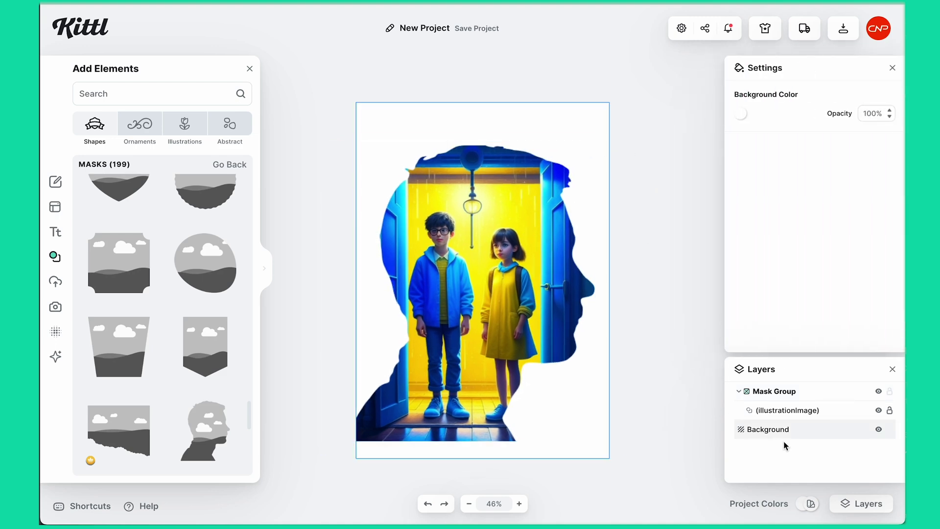
- Set the page background colour to a deep navy
{"action": "left_click", "coordinate": [741, 113]}
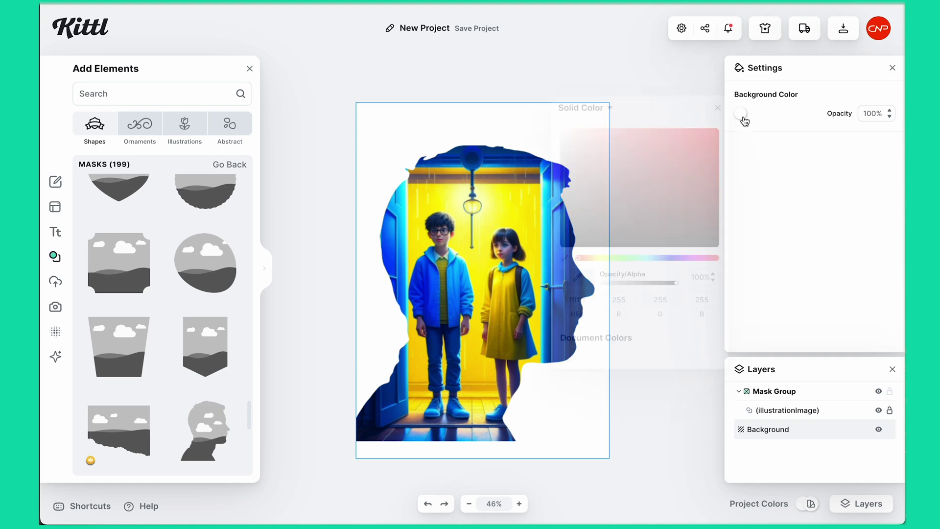
{"action": "left_click", "coordinate": [665, 257]}
{"action": "left_click_drag", "start_coordinate": [698, 198], "coordinate": [711, 216]}
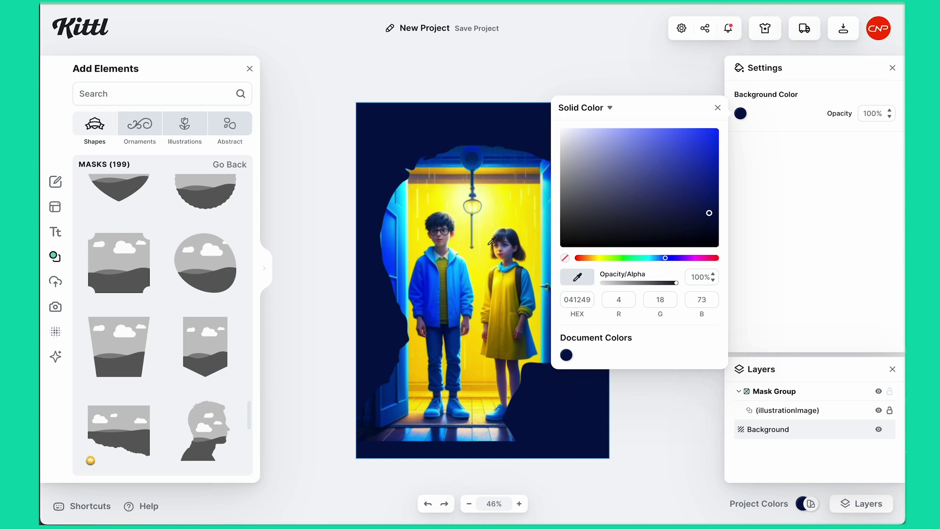
{"action": "left_click", "coordinate": [442, 338]}
{"action": "mouse_move", "coordinate": [661, 208]}
{"action": "left_mouse_down"}
{"action": "mouse_move", "coordinate": [684, 221]}
{"action": "mouse_move", "coordinate": [671, 229]}
{"action": "mouse_move", "coordinate": [657, 219]}
{"action": "mouse_move", "coordinate": [673, 208]}
{"action": "left_mouse_up"}
{"action": "key", "text": "Escape"}
- Switch the background to a gradient fill with a navy end colour
{"action": "left_click", "coordinate": [552, 162]}
{"action": "left_click", "coordinate": [596, 133]}
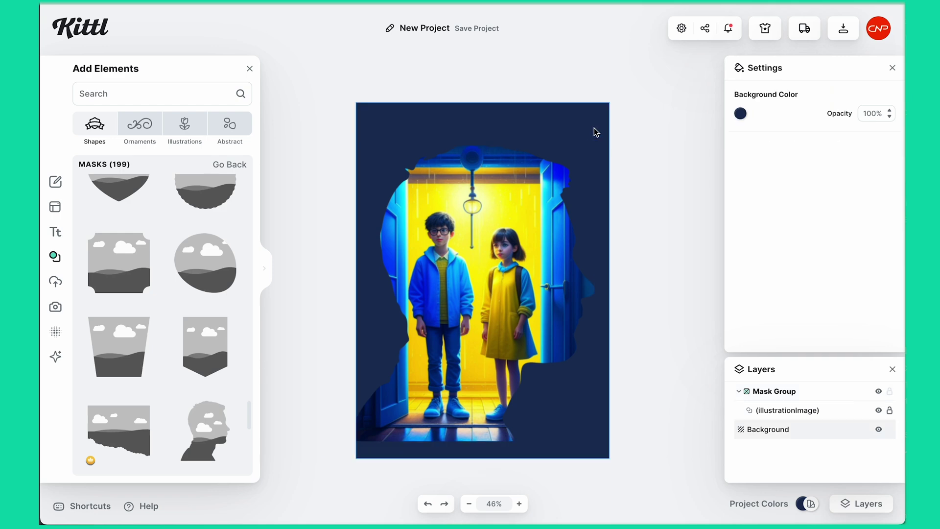
{"action": "left_click", "coordinate": [741, 114]}
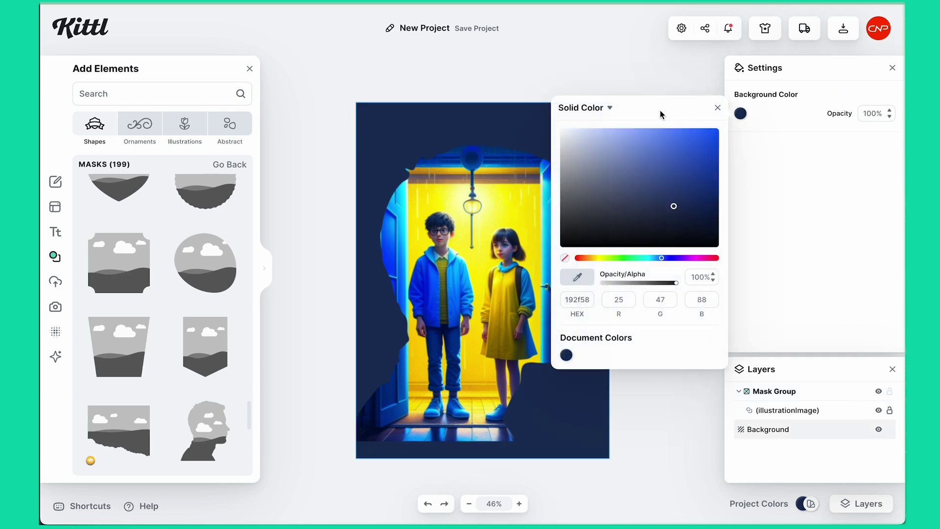
{"action": "left_click", "coordinate": [606, 106]}
{"action": "left_click", "coordinate": [602, 150]}
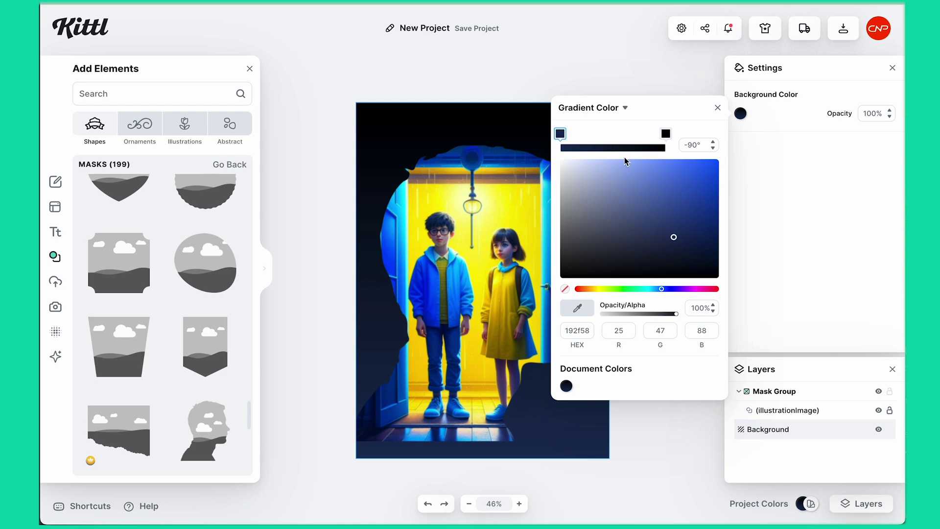
{"action": "left_click", "coordinate": [666, 133]}
{"action": "left_click_drag", "start_coordinate": [699, 221], "coordinate": [693, 257]}
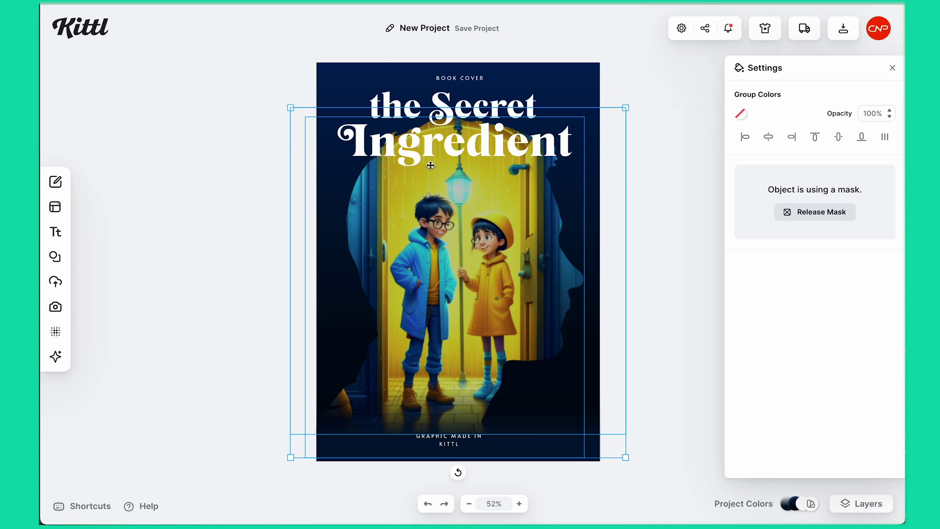
{"action": "scroll", "coordinate": [431, 166], "scroll_direction": "up", "scroll_amount": 3}
{"action": "scroll", "coordinate": [441, 196], "scroll_direction": "down", "scroll_amount": 5}
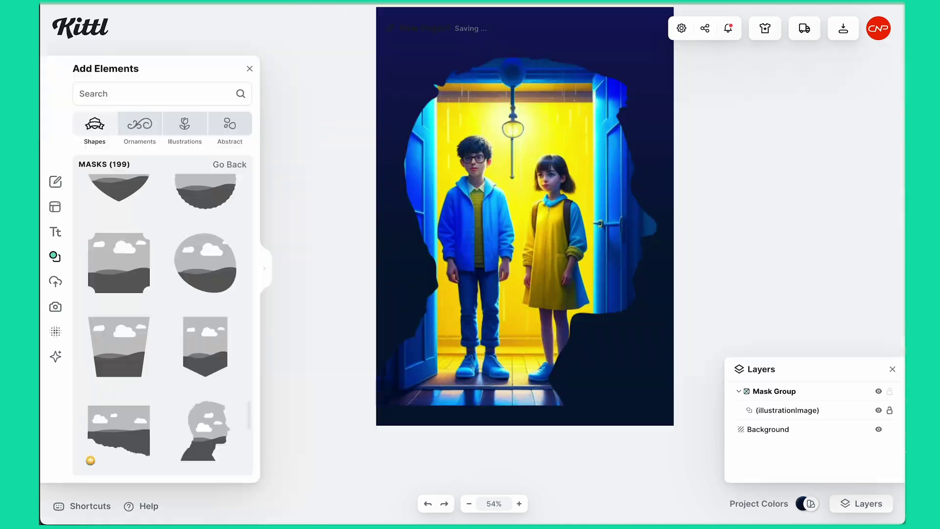
{"action": "scroll", "coordinate": [456, 212], "scroll_direction": "down", "scroll_amount": 2}
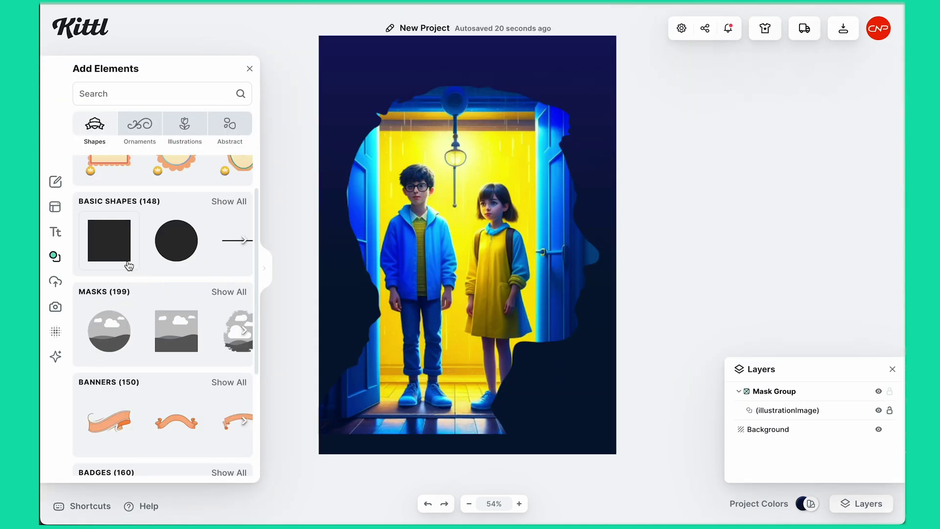
- Add a square over the lower artwork with a navy-to-transparent gradient fill
{"action": "left_click", "coordinate": [109, 240]}
{"action": "left_click_drag", "start_coordinate": [465, 289], "coordinate": [572, 413]}
{"action": "left_click", "coordinate": [741, 114]}
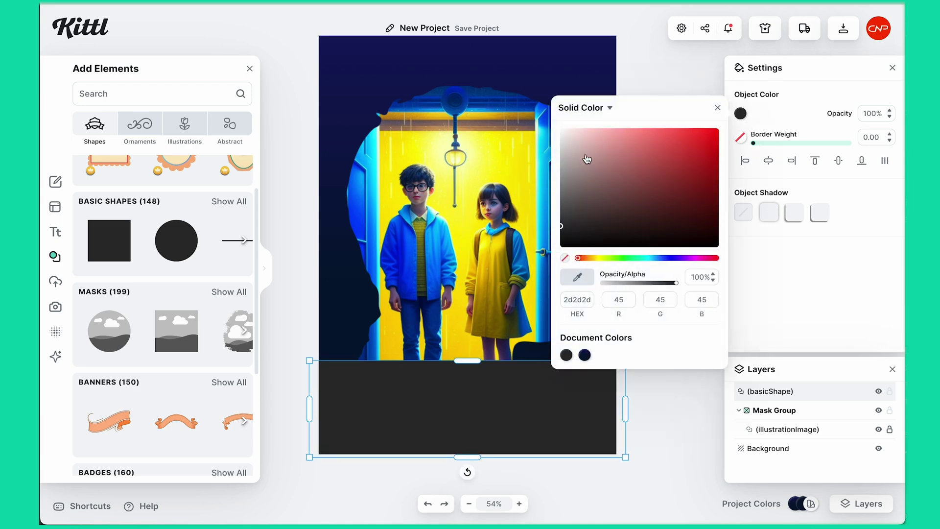
{"action": "left_click", "coordinate": [610, 107]}
{"action": "left_click", "coordinate": [600, 152]}
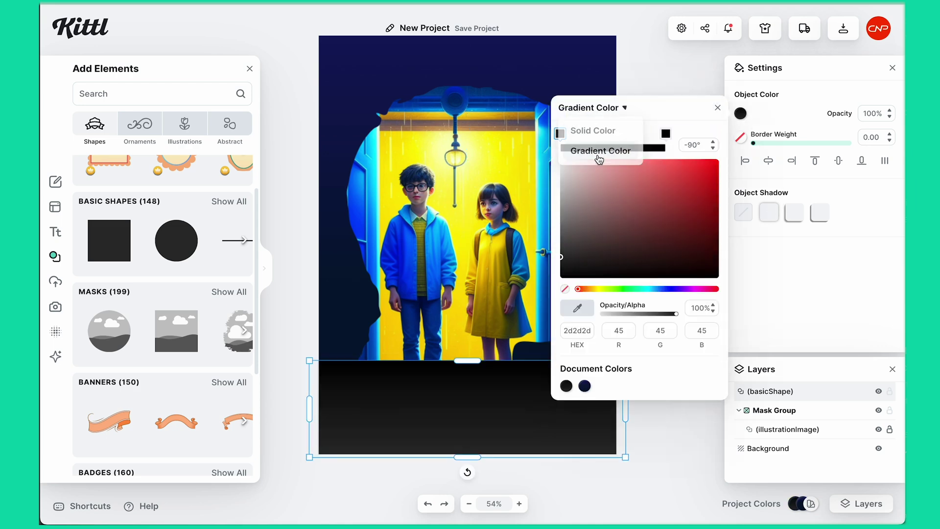
{"action": "left_click", "coordinate": [585, 387]}
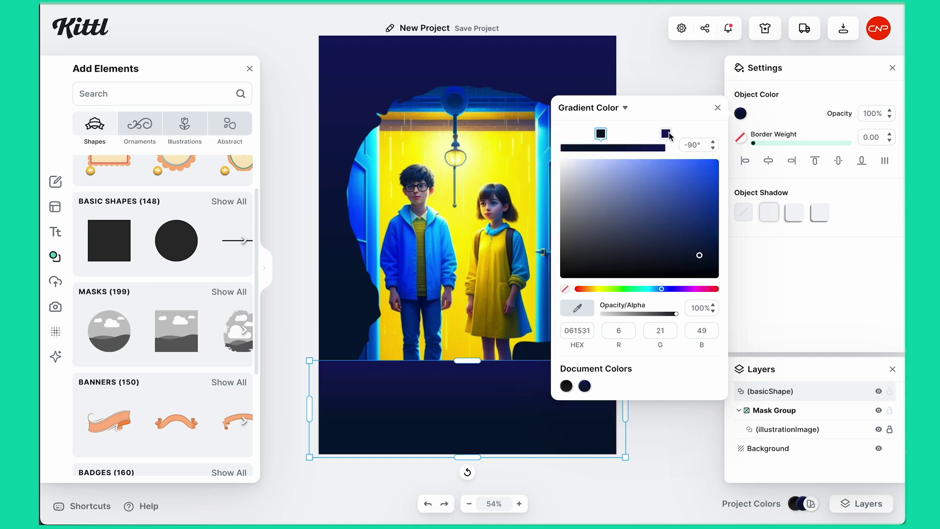
{"action": "left_click", "coordinate": [667, 134]}
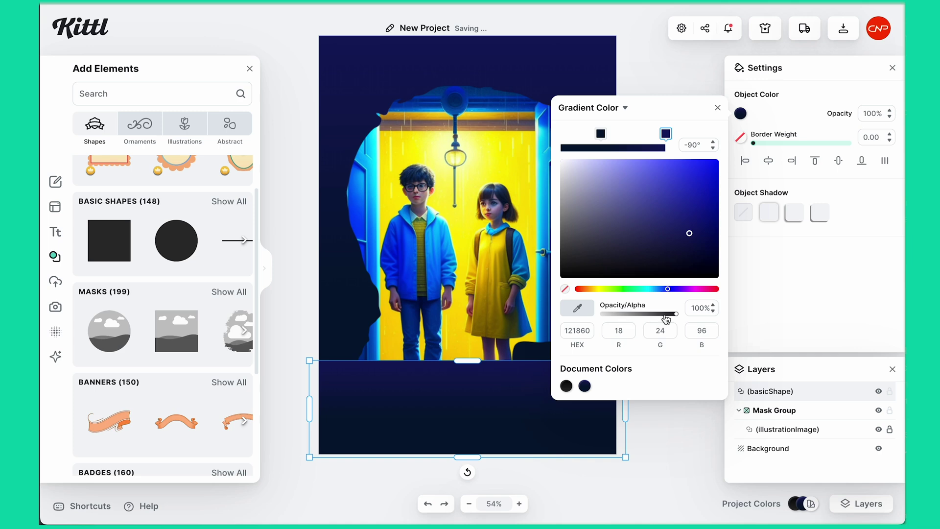
{"action": "left_click_drag", "start_coordinate": [676, 314], "coordinate": [579, 310]}
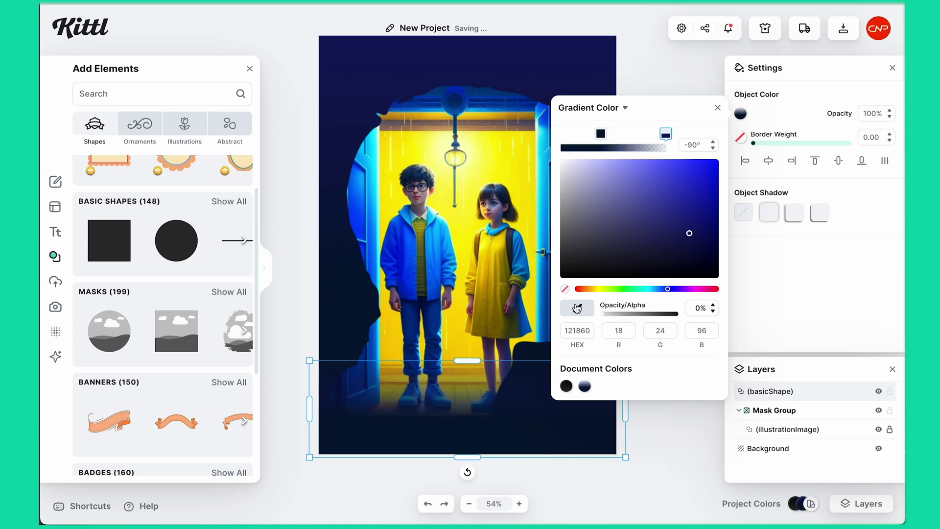
{"action": "left_click", "coordinate": [718, 108]}
- Position the gradient rectangle along the bottom of the cover
{"action": "left_click_drag", "start_coordinate": [456, 437], "coordinate": [456, 434]}
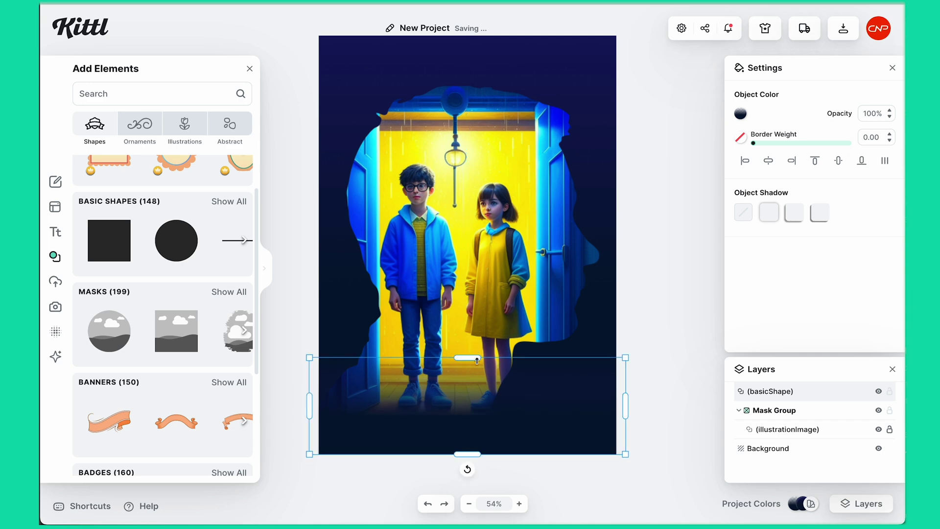
{"action": "left_click_drag", "start_coordinate": [477, 361], "coordinate": [477, 383]}
{"action": "left_click_drag", "start_coordinate": [468, 456], "coordinate": [469, 469]}
{"action": "left_click", "coordinate": [631, 338]}
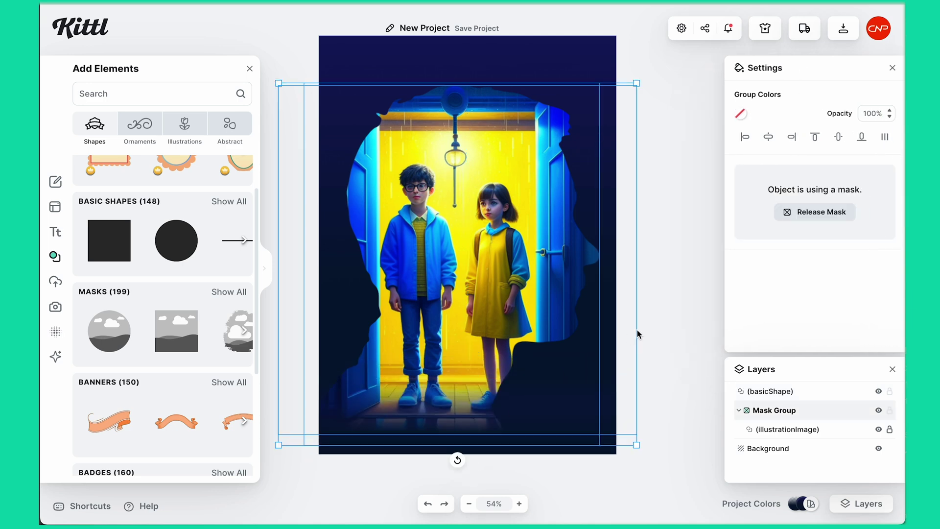
{"action": "scroll", "coordinate": [638, 329], "scroll_direction": "down", "scroll_amount": 2}
{"action": "left_click", "coordinate": [581, 399]}
{"action": "scroll", "coordinate": [581, 398], "scroll_direction": "up", "scroll_amount": 5}
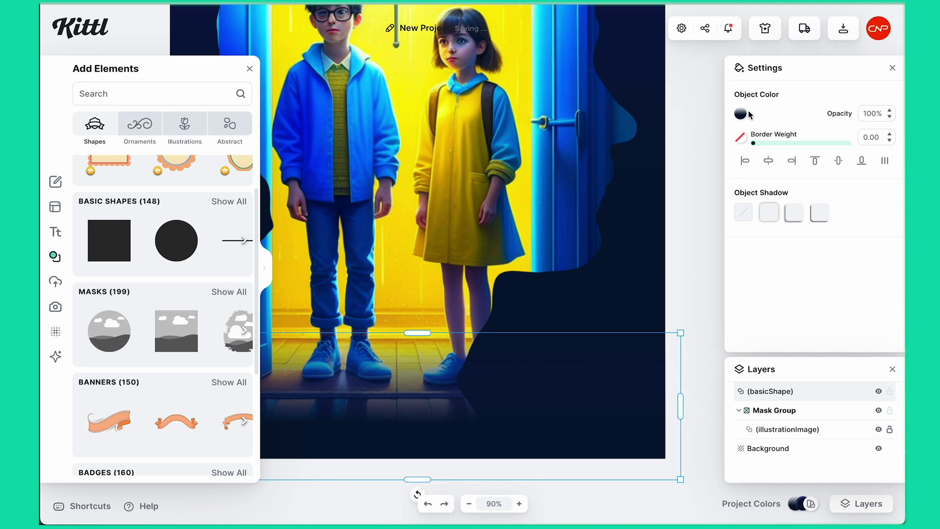
- Darken the navy tone of the gradient's transparent end
{"action": "left_click", "coordinate": [741, 114]}
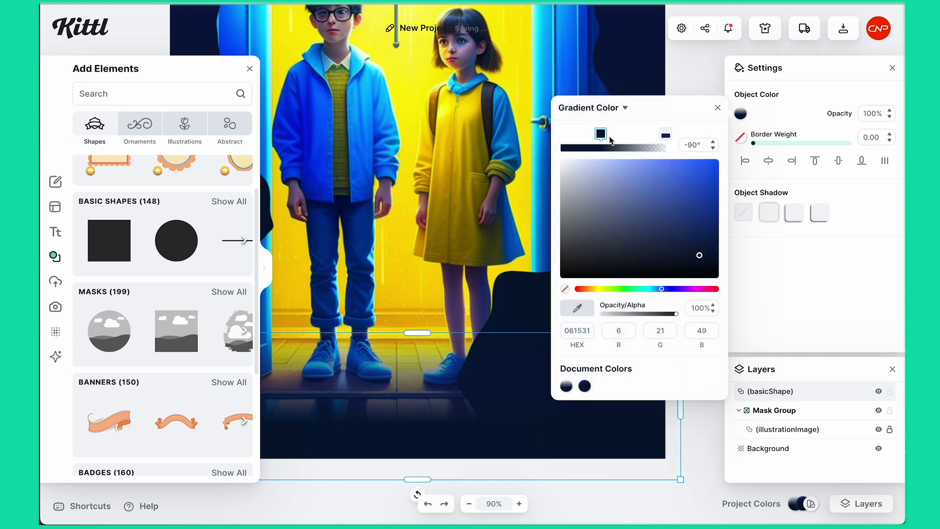
{"action": "left_click", "coordinate": [666, 135]}
{"action": "left_click_drag", "start_coordinate": [688, 233], "coordinate": [689, 248]}
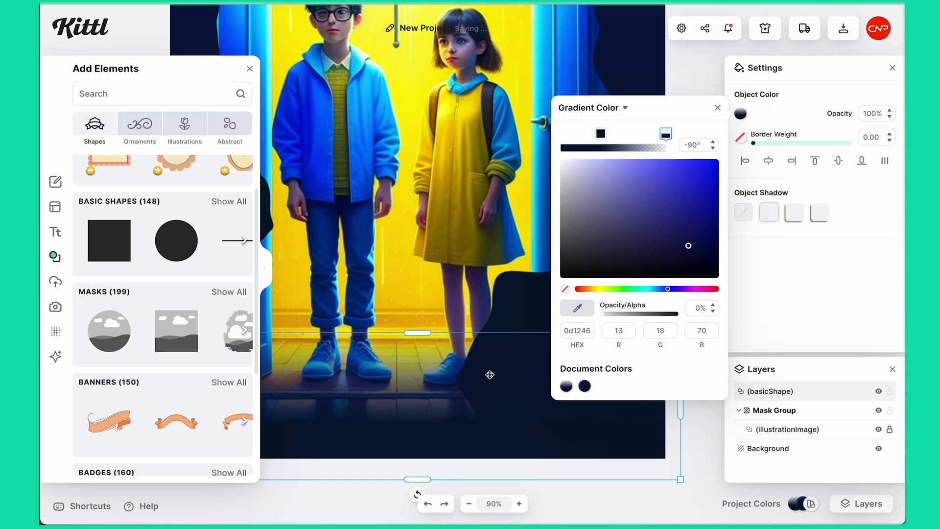
{"action": "left_click", "coordinate": [566, 477]}
{"action": "scroll", "coordinate": [568, 480], "scroll_direction": "down", "scroll_amount": 4}
{"action": "left_click", "coordinate": [644, 346]}
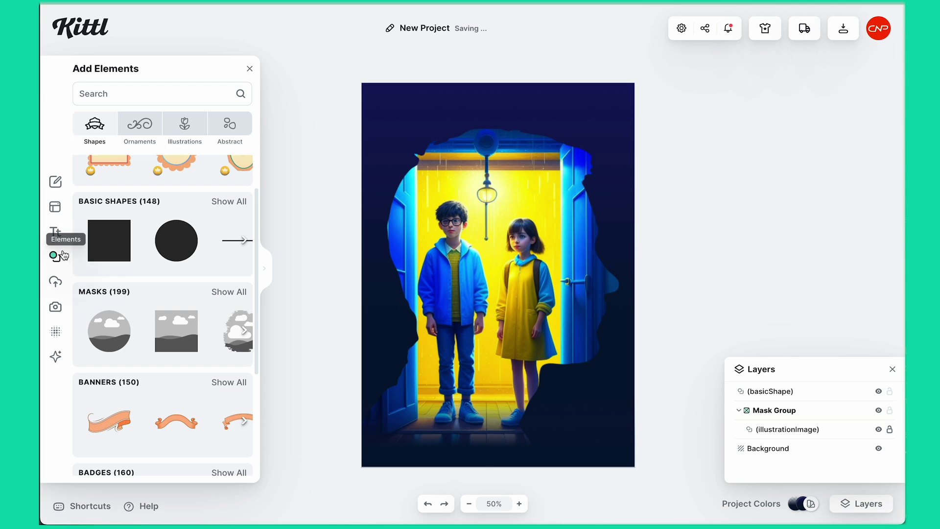
{"action": "left_click", "coordinate": [56, 233]}
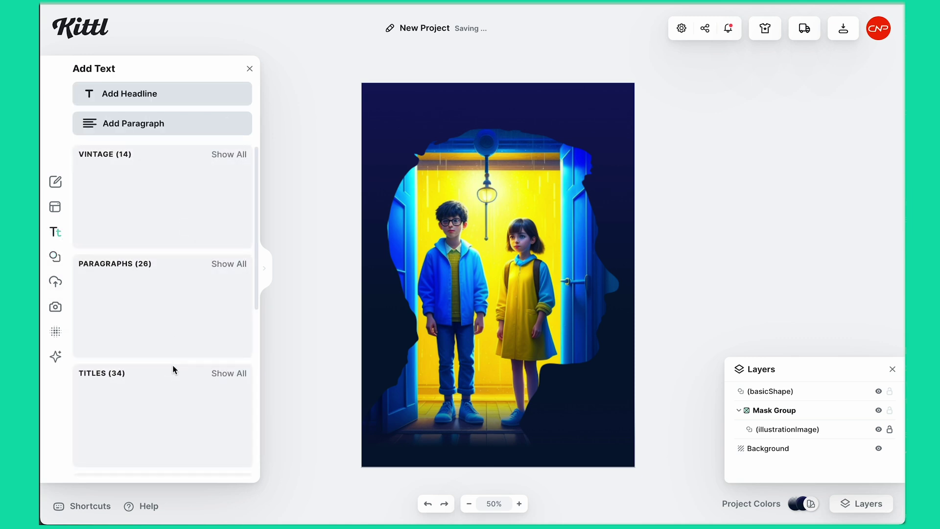
- Add the Ginger Bird title template to the cover and make it white
{"action": "scroll", "coordinate": [174, 367], "scroll_direction": "down", "scroll_amount": 3}
{"action": "left_click", "coordinate": [229, 279]}
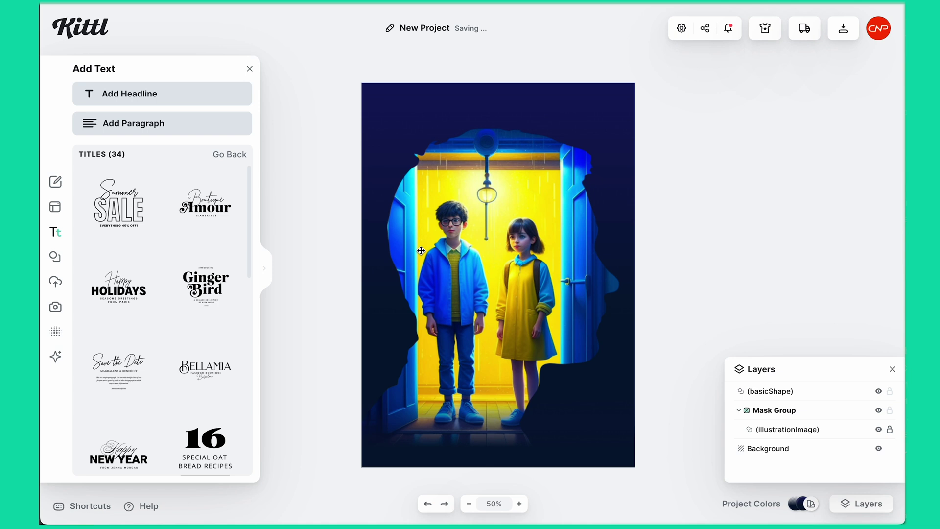
{"action": "left_click_drag", "start_coordinate": [418, 253], "coordinate": [485, 257]}
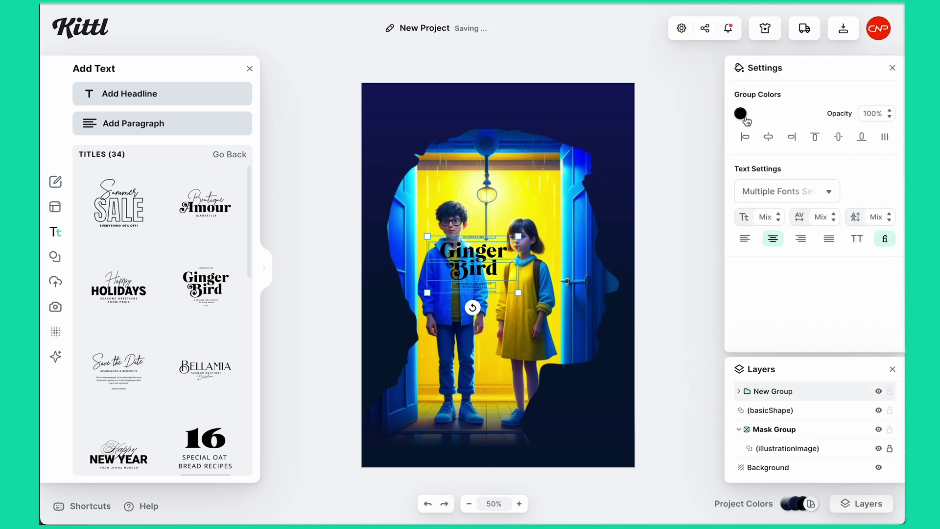
{"action": "left_click", "coordinate": [741, 113]}
{"action": "left_click", "coordinate": [633, 172]}
{"action": "left_click_drag", "start_coordinate": [634, 172], "coordinate": [561, 129]}
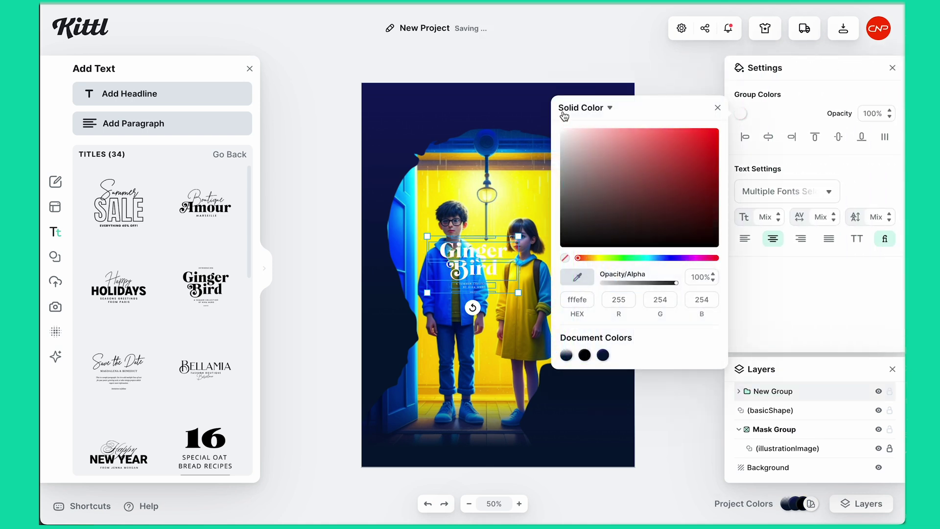
{"action": "left_click", "coordinate": [457, 305]}
- Move the title to the top of the cover and enlarge it
{"action": "left_click_drag", "start_coordinate": [479, 262], "coordinate": [603, 92]}
{"action": "left_click_drag", "start_coordinate": [461, 180], "coordinate": [378, 224]}
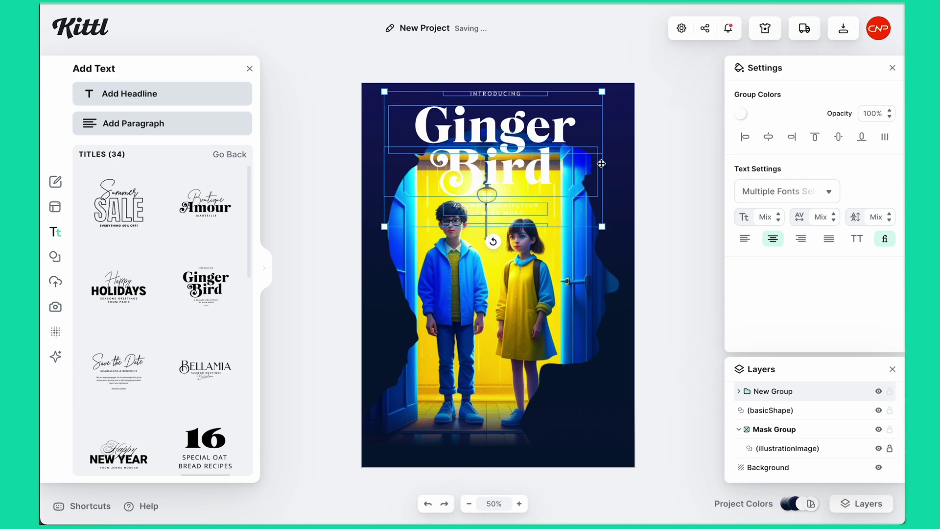
{"action": "left_click", "coordinate": [668, 154]}
{"action": "key", "text": "ctrl+z"}
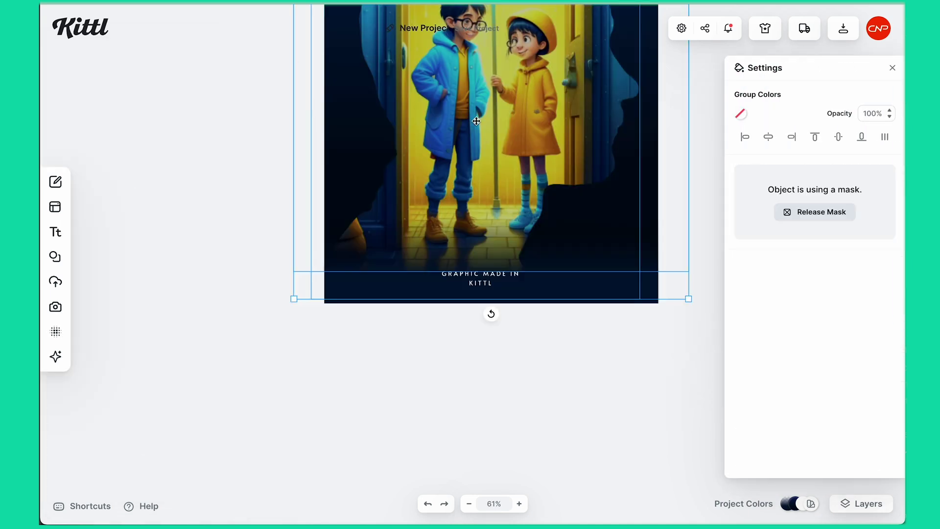
{"action": "scroll", "coordinate": [477, 121], "scroll_direction": "up", "scroll_amount": 6}
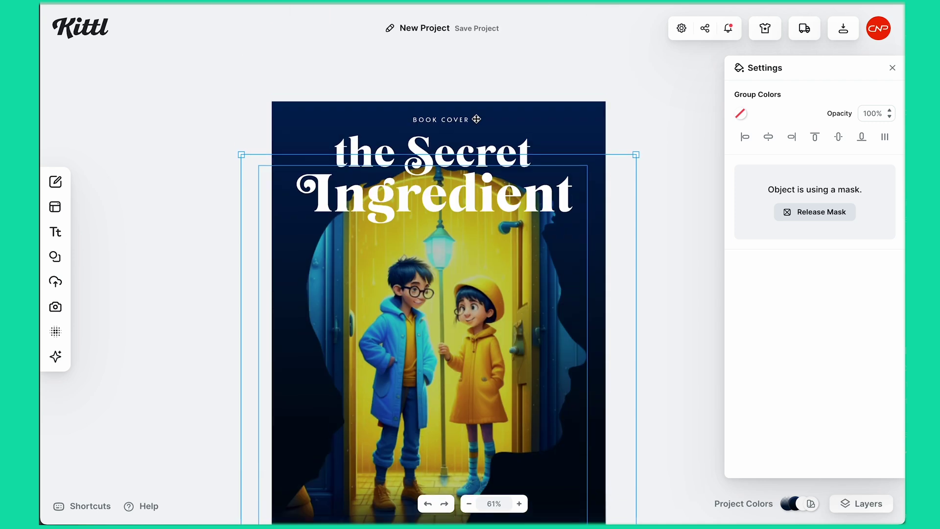
{"action": "left_click", "coordinate": [510, 69]}
{"action": "scroll", "coordinate": [509, 69], "scroll_direction": "down", "scroll_amount": 3}
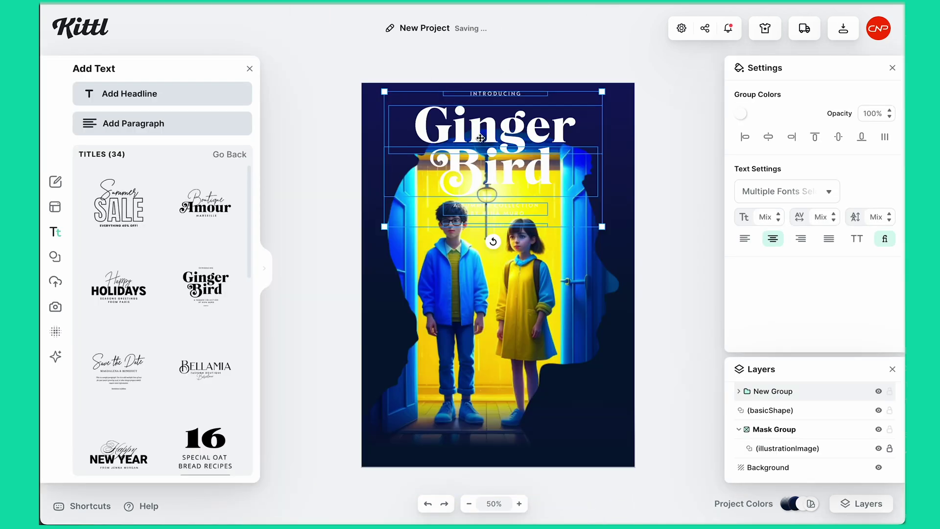
- Change the title words Ginger to 'The' and Bird to 'Secret Incredient'
{"action": "double_click", "coordinate": [481, 138]}
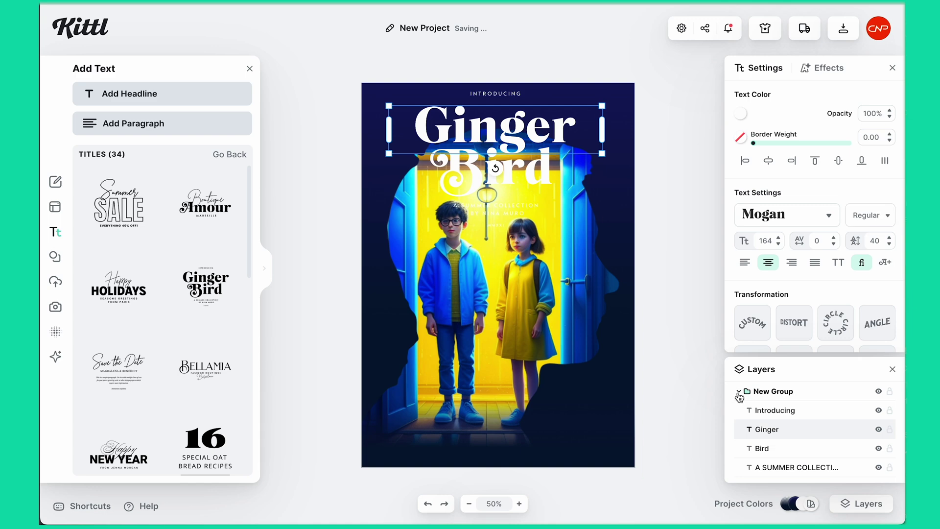
{"action": "left_click", "coordinate": [739, 391]}
{"action": "left_click", "coordinate": [762, 395]}
{"action": "left_click", "coordinate": [740, 392]}
{"action": "left_click", "coordinate": [771, 427]}
{"action": "left_click", "coordinate": [772, 410]}
{"action": "left_click", "coordinate": [773, 429]}
{"action": "double_click", "coordinate": [520, 150]}
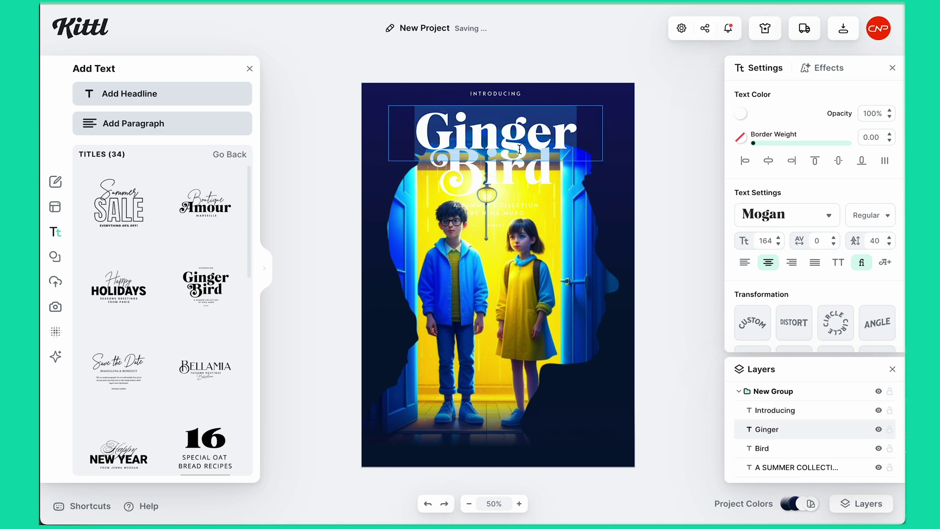
{"action": "type", "text": "The"}
{"action": "double_click", "coordinate": [494, 171]}
{"action": "type", "text": "Secret Incredient"}
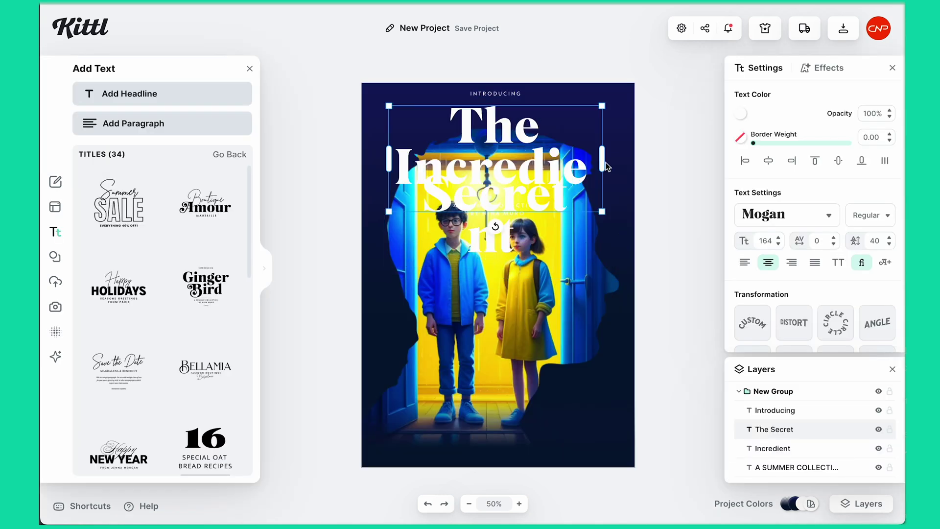
- Widen the 'The Secret' and 'Incredient' text boxes and centre-align them
{"action": "left_click_drag", "start_coordinate": [607, 165], "coordinate": [628, 145]}
{"action": "left_click", "coordinate": [598, 194]}
{"action": "left_click_drag", "start_coordinate": [598, 195], "coordinate": [640, 185]}
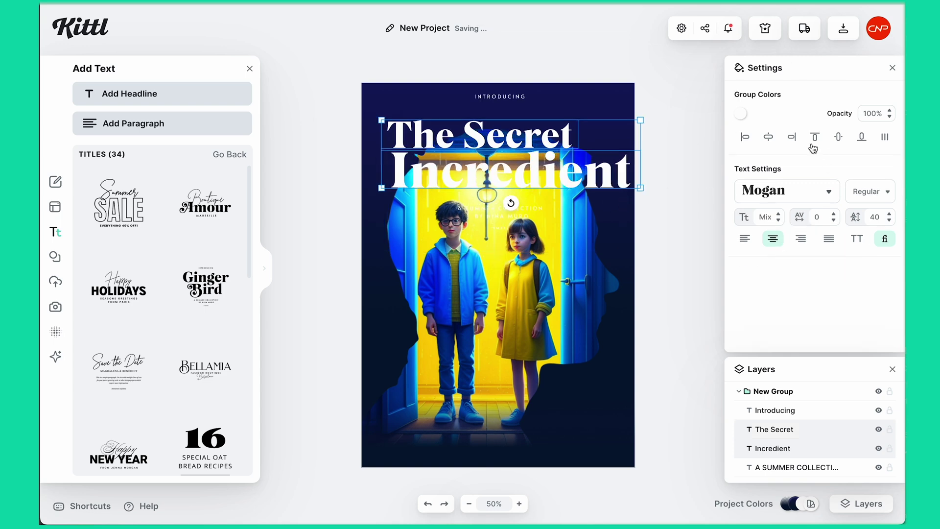
{"action": "left_click", "coordinate": [769, 138]}
{"action": "left_click", "coordinate": [572, 167]}
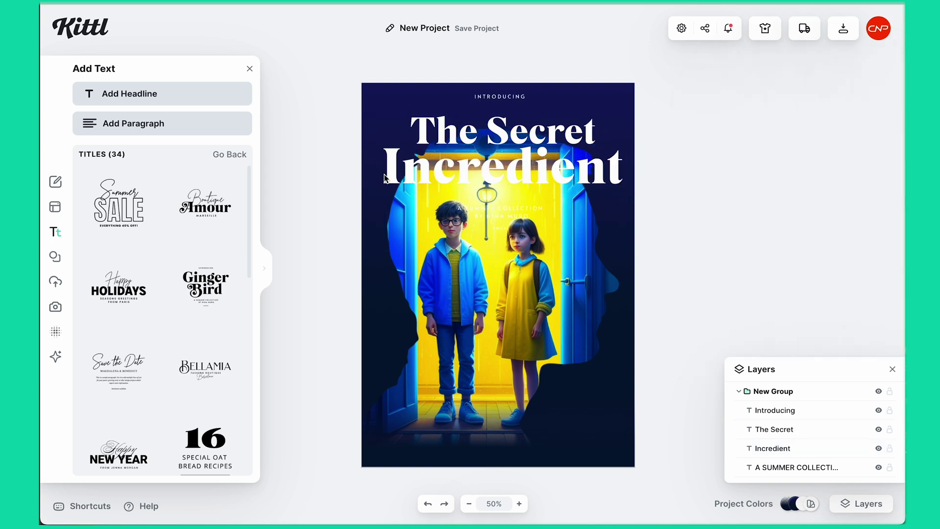
{"action": "left_click", "coordinate": [453, 138]}
{"action": "left_click", "coordinate": [419, 176]}
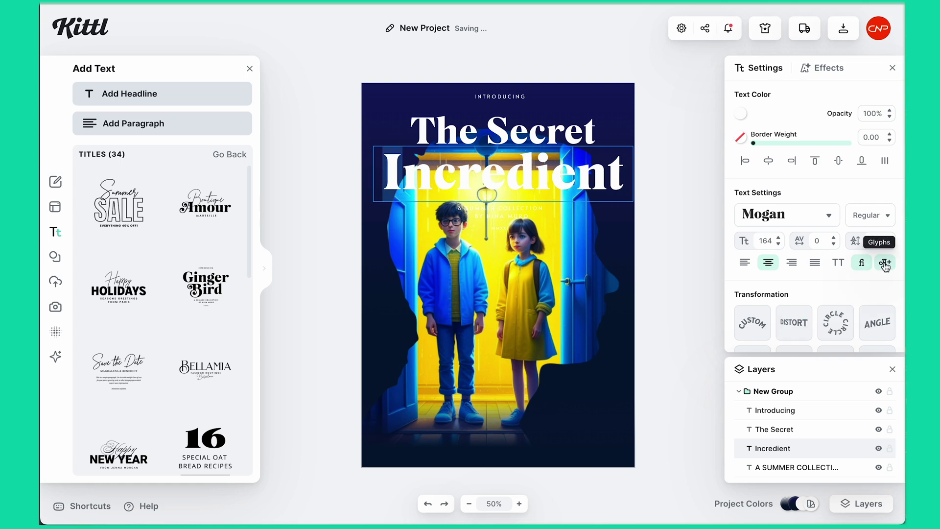
- Keep the Mogan font and insert a swash I glyph at the start of 'Incredient'
{"action": "left_click", "coordinate": [828, 216]}
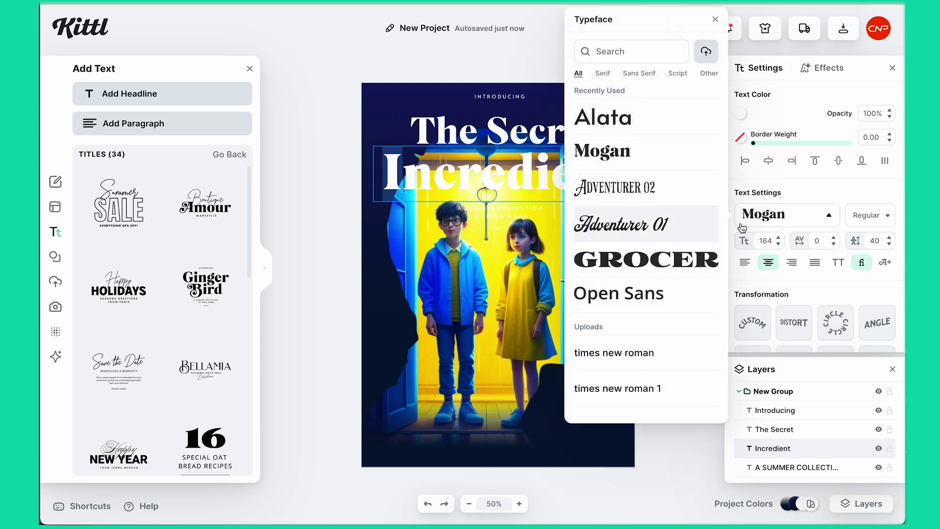
{"action": "left_click", "coordinate": [828, 216]}
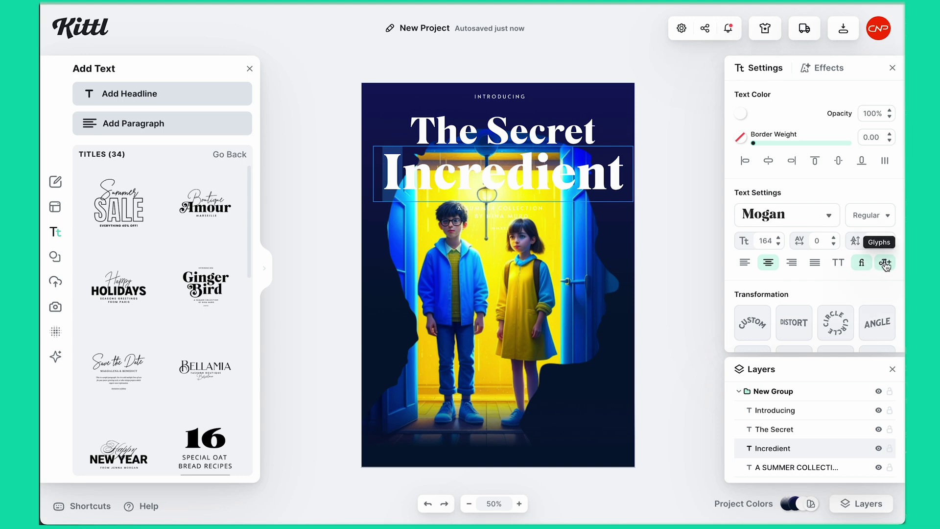
{"action": "left_click", "coordinate": [885, 263]}
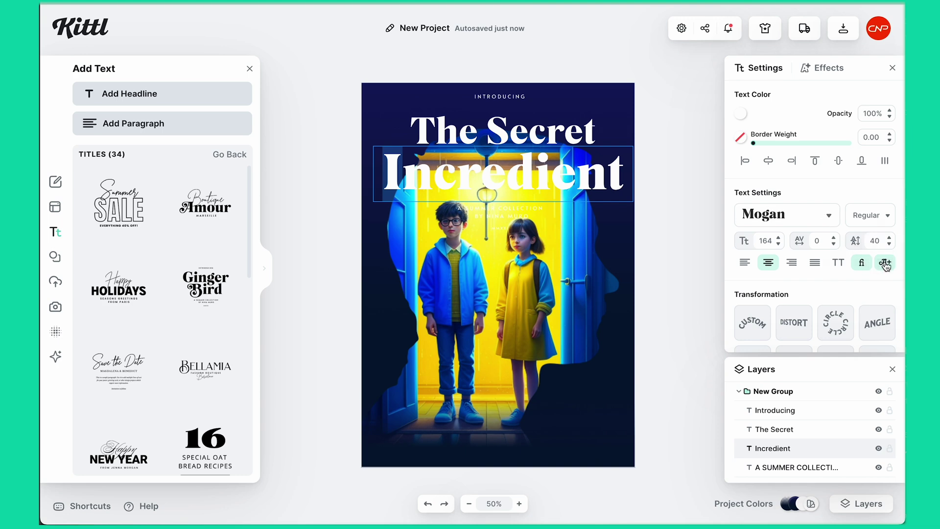
{"action": "scroll", "coordinate": [779, 343], "scroll_direction": "down", "scroll_amount": 5}
{"action": "scroll", "coordinate": [781, 348], "scroll_direction": "down", "scroll_amount": 10}
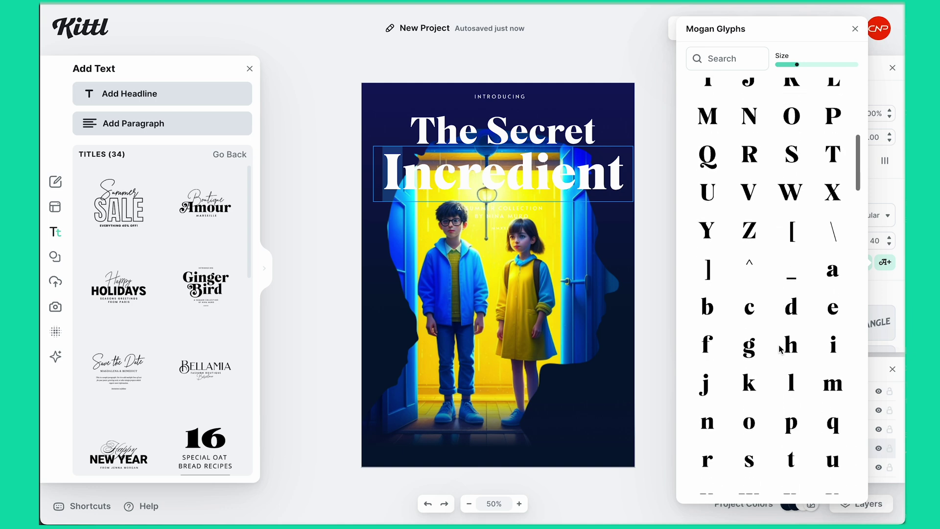
{"action": "scroll", "coordinate": [782, 375], "scroll_direction": "down", "scroll_amount": 8}
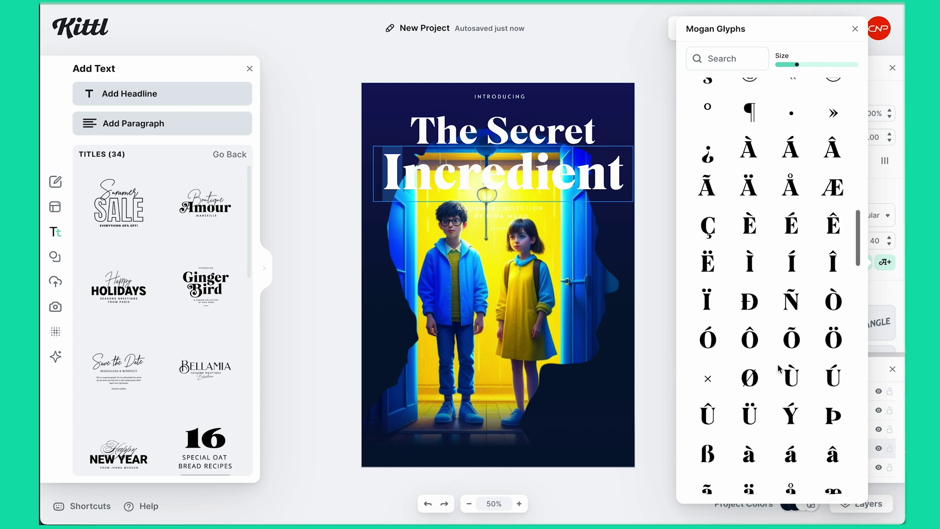
{"action": "scroll", "coordinate": [779, 368], "scroll_direction": "up", "scroll_amount": 2}
{"action": "scroll", "coordinate": [779, 368], "scroll_direction": "down", "scroll_amount": 8}
{"action": "scroll", "coordinate": [778, 369], "scroll_direction": "up", "scroll_amount": 15}
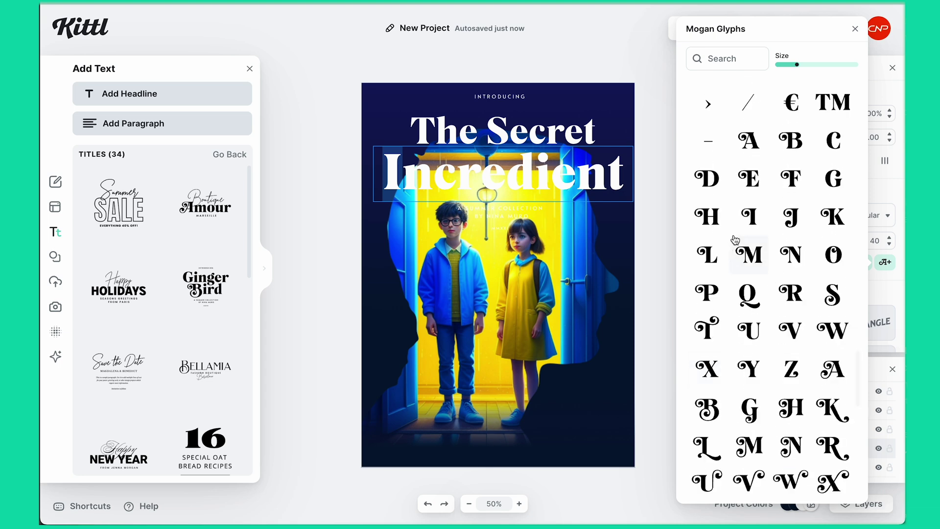
{"action": "left_click", "coordinate": [749, 216]}
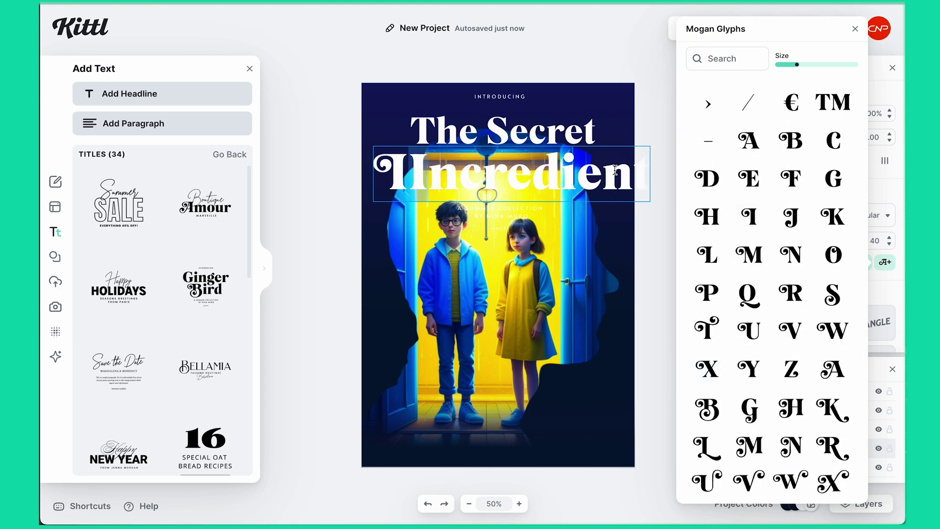
- Replace the S of 'Secret' with a Mogan swash S glyph
{"action": "left_click", "coordinate": [509, 132]}
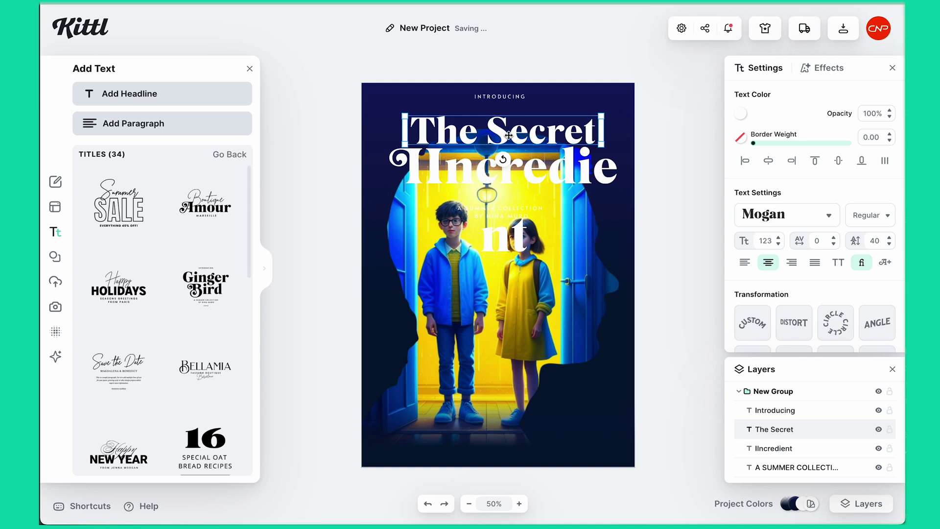
{"action": "double_click", "coordinate": [509, 135]}
{"action": "left_click", "coordinate": [490, 137]}
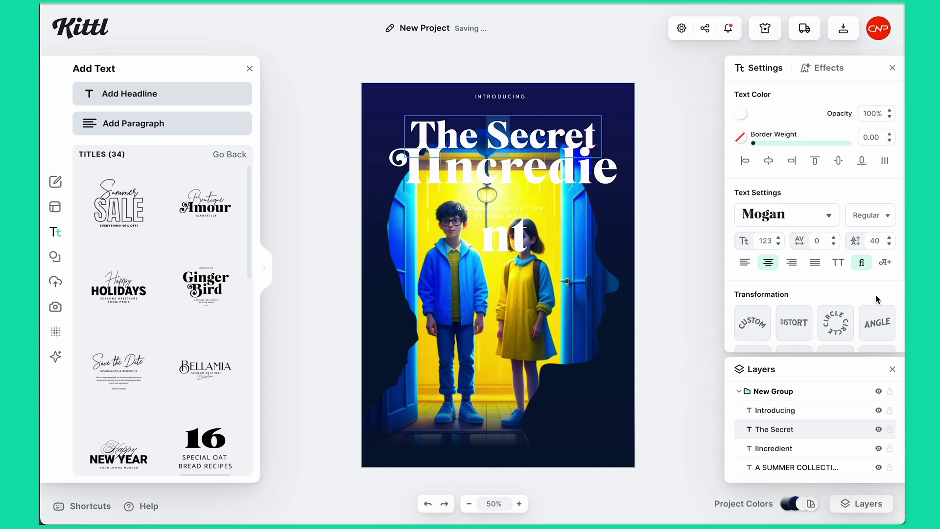
{"action": "left_click", "coordinate": [885, 262]}
{"action": "scroll", "coordinate": [797, 269], "scroll_direction": "down", "scroll_amount": 10}
{"action": "left_click", "coordinate": [827, 253]}
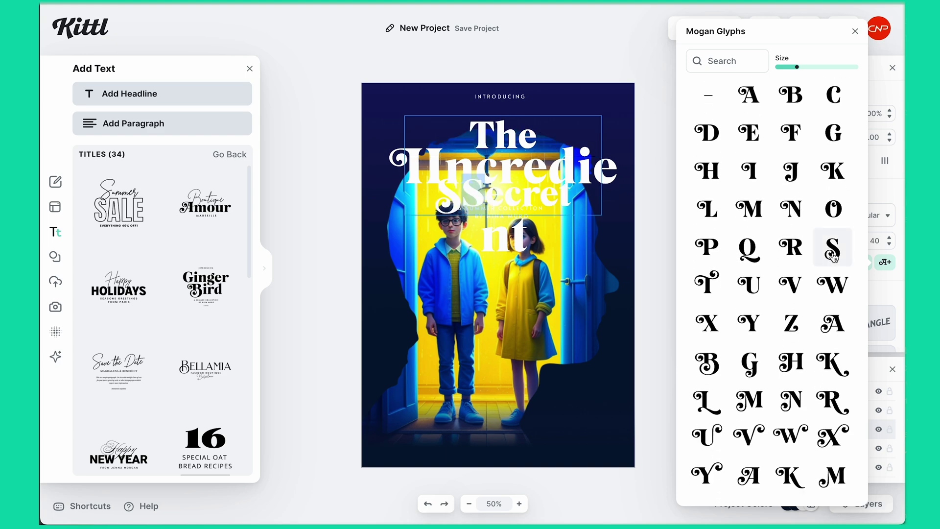
- Swap the plain T of 'The' for a Mogan swash T and select both title lines
{"action": "left_click", "coordinate": [491, 132]}
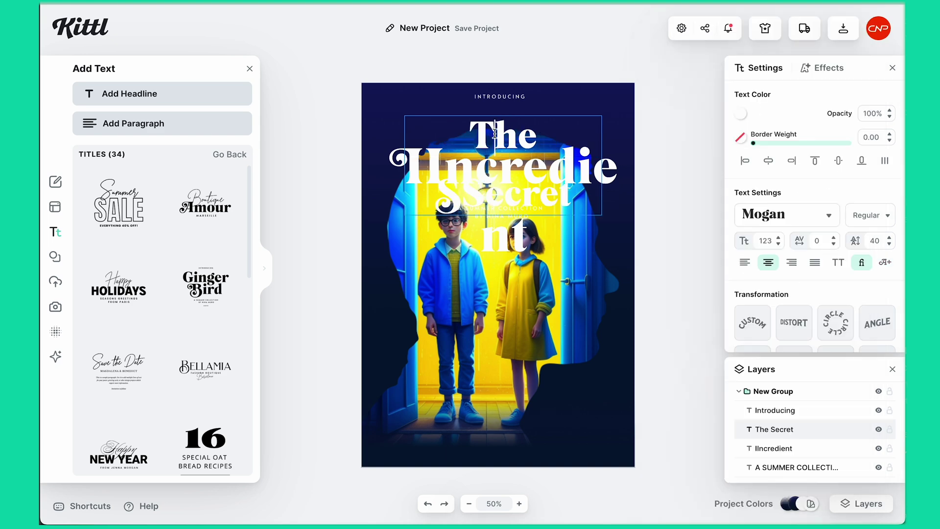
{"action": "left_click_drag", "start_coordinate": [495, 132], "coordinate": [467, 133]}
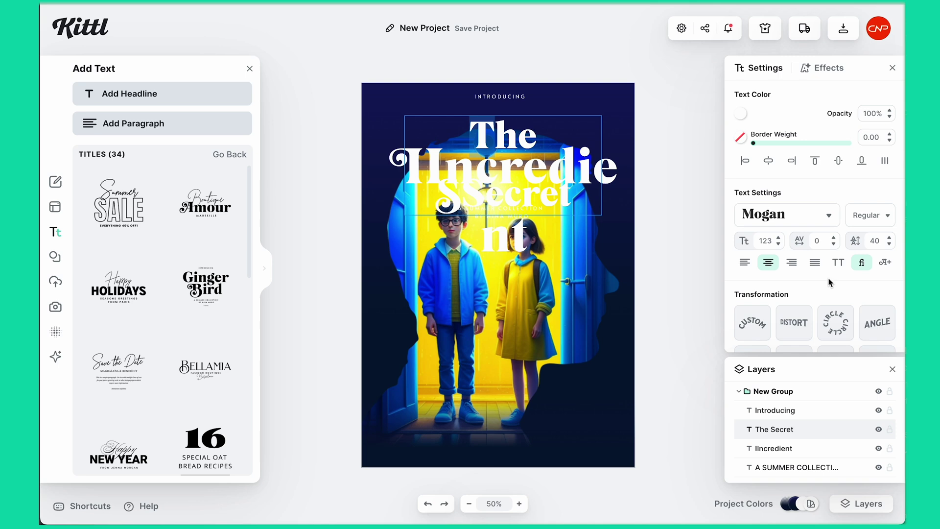
{"action": "left_click", "coordinate": [886, 262]}
{"action": "scroll", "coordinate": [787, 247], "scroll_direction": "down", "scroll_amount": 5}
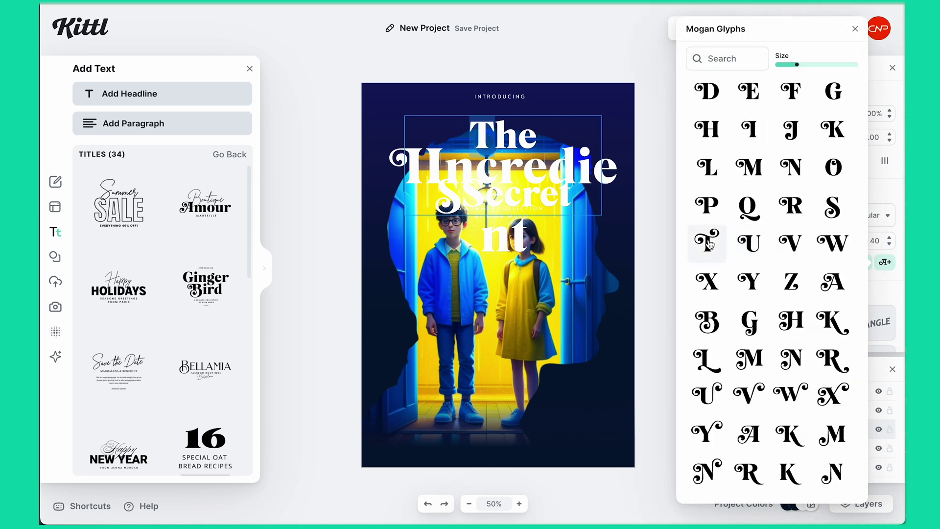
{"action": "left_click", "coordinate": [707, 240]}
{"action": "left_click", "coordinate": [345, 179]}
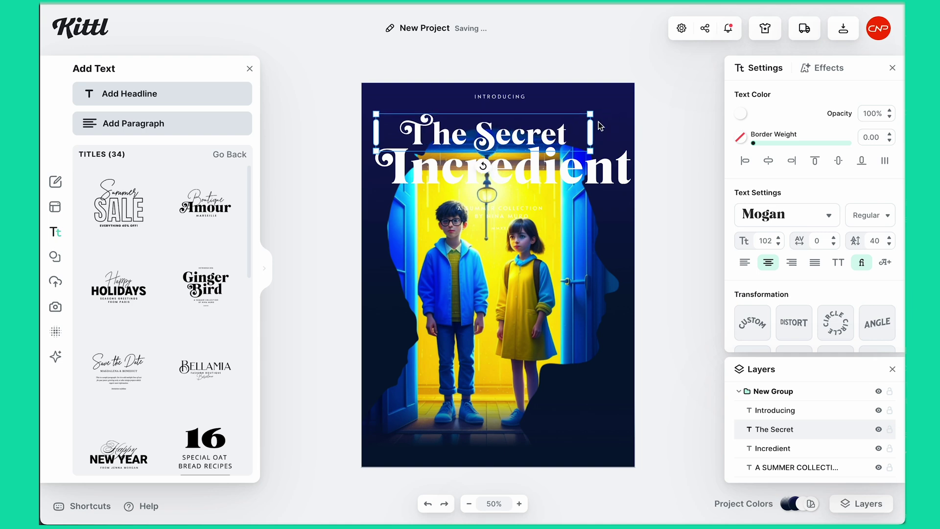
{"action": "left_click_drag", "start_coordinate": [372, 105], "coordinate": [701, 199]}
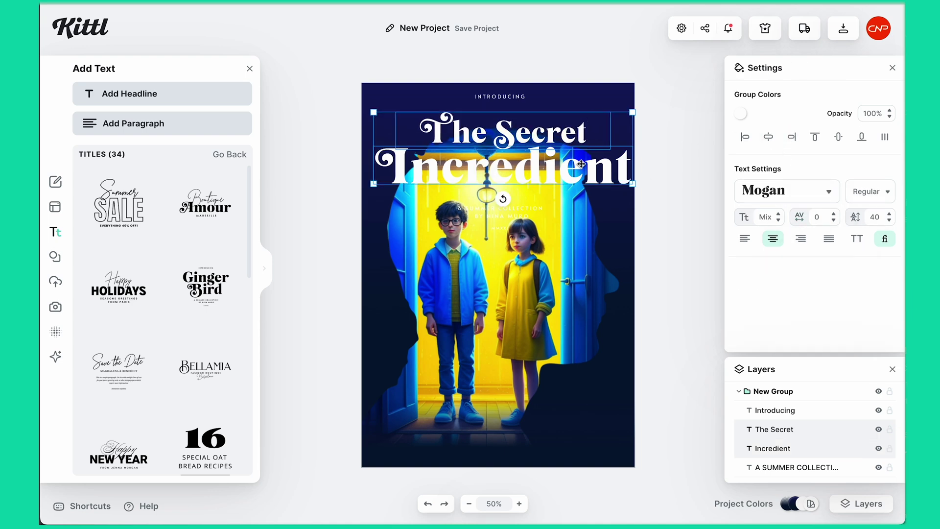
- Shrink the title group slightly and replace INTRODUCING with 'cover'
{"action": "left_click_drag", "start_coordinate": [632, 184], "coordinate": [604, 175]}
{"action": "scroll", "coordinate": [532, 161], "scroll_direction": "up", "scroll_amount": 2}
{"action": "left_click", "coordinate": [480, 158]}
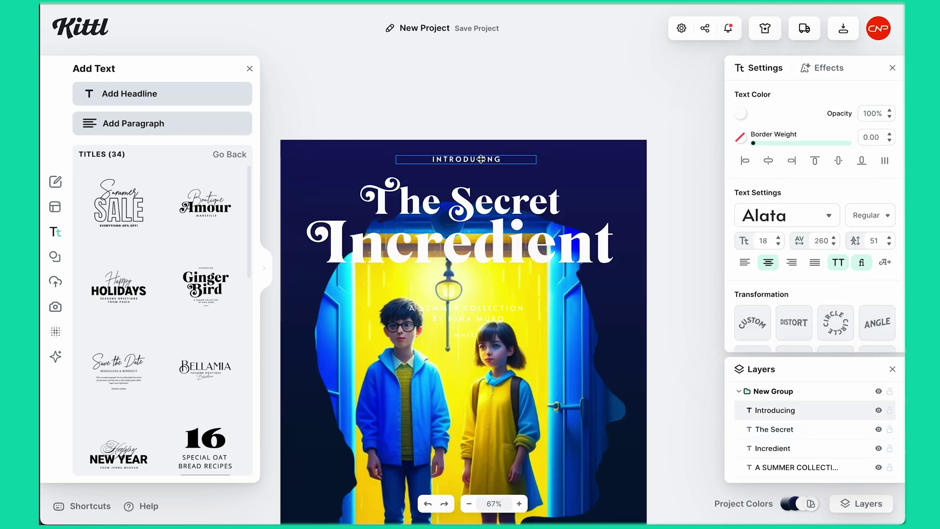
{"action": "double_click", "coordinate": [483, 160]}
{"action": "type", "text": "cover"}
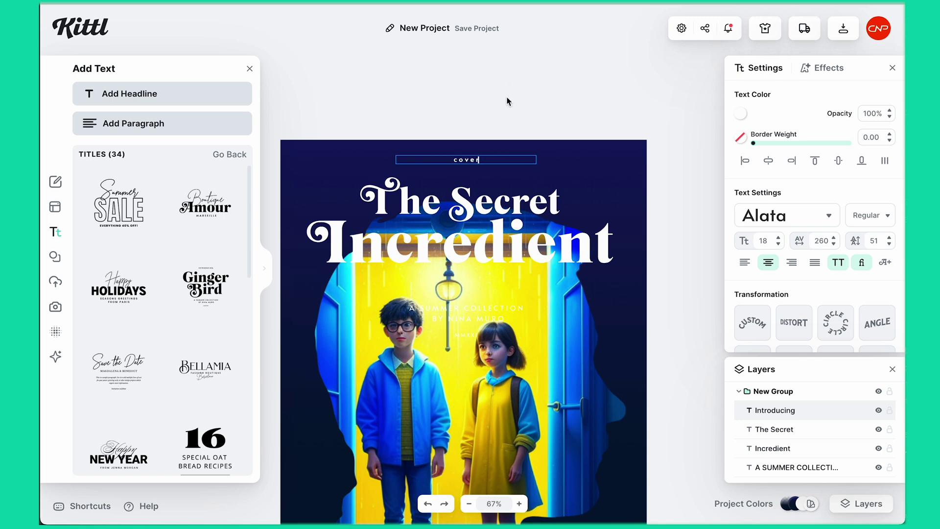
{"action": "scroll", "coordinate": [501, 136], "scroll_direction": "down", "scroll_amount": 3}
- Move the subtitle to the cover's bottom and retype it as 'GRAPHIC MADE IN KITTL'
{"action": "left_click", "coordinate": [479, 156]}
{"action": "left_click_drag", "start_coordinate": [479, 197], "coordinate": [477, 478]}
{"action": "double_click", "coordinate": [477, 469]}
{"action": "key", "text": "ctrl+a"}
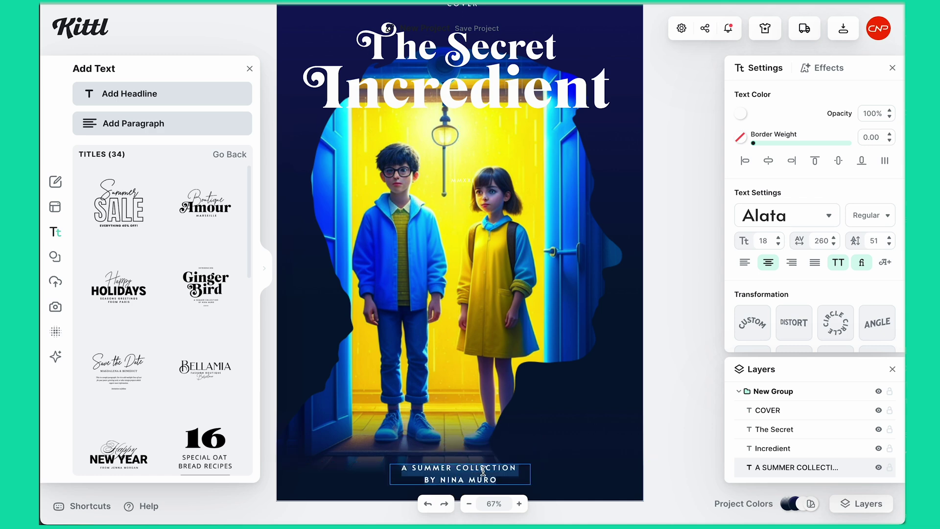
{"action": "type", "text": "GRAPHIC MADE IN KITTL"}
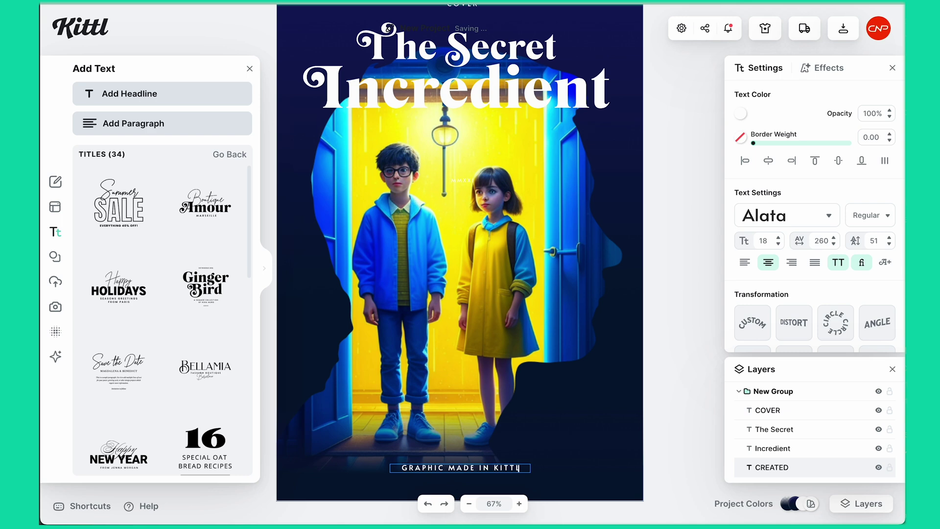
{"action": "left_click", "coordinate": [663, 377]}
{"action": "left_click", "coordinate": [508, 239]}
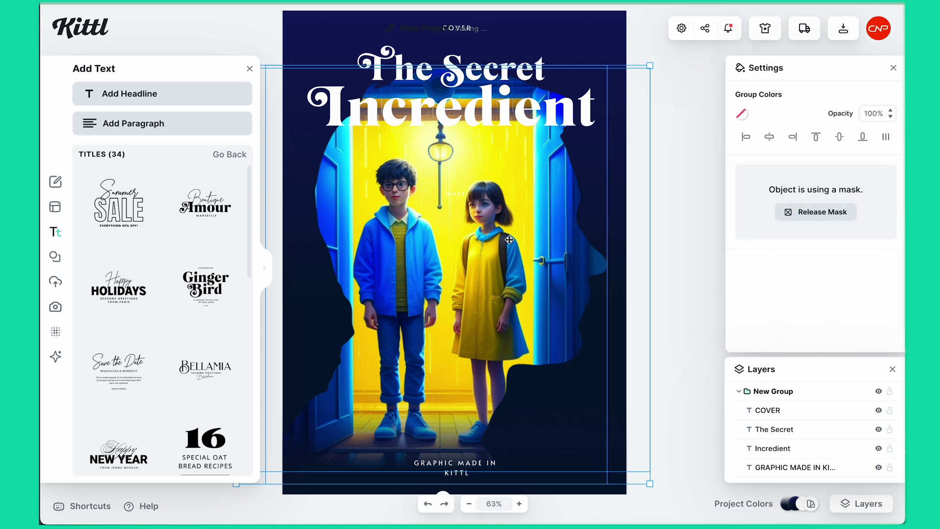
- Lower the doorway image's brightness to -18%, contrast to -17% and saturation to -21%
{"action": "left_click", "coordinate": [503, 237]}
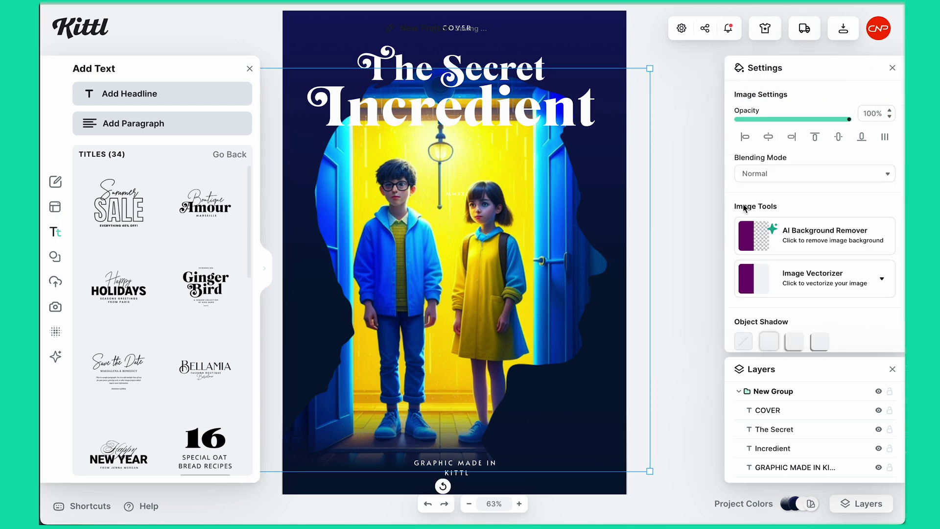
{"action": "scroll", "coordinate": [808, 276], "scroll_direction": "down", "scroll_amount": 4}
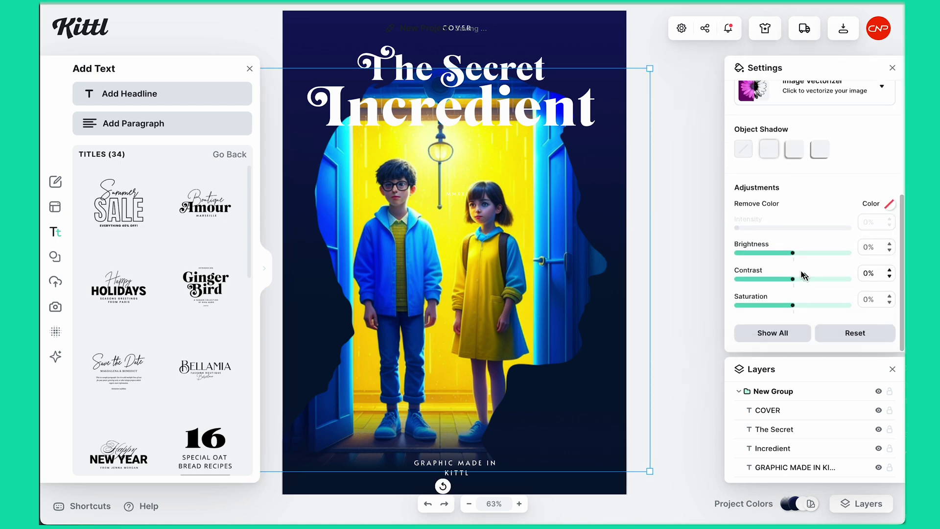
{"action": "left_click", "coordinate": [792, 337]}
{"action": "scroll", "coordinate": [810, 304], "scroll_direction": "down", "scroll_amount": 1}
{"action": "scroll", "coordinate": [803, 275], "scroll_direction": "down", "scroll_amount": 1}
{"action": "left_click_drag", "start_coordinate": [793, 224], "coordinate": [778, 224]}
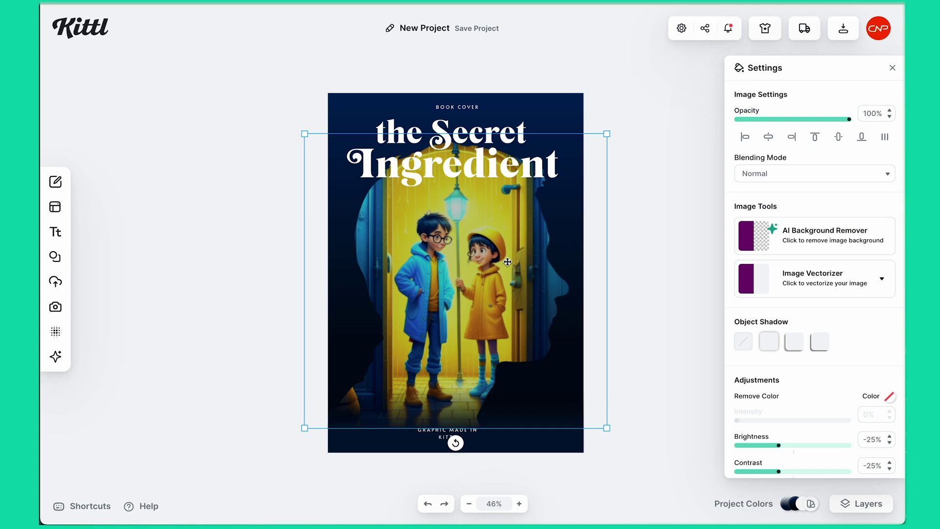
{"action": "scroll", "coordinate": [813, 254], "scroll_direction": "down", "scroll_amount": 3}
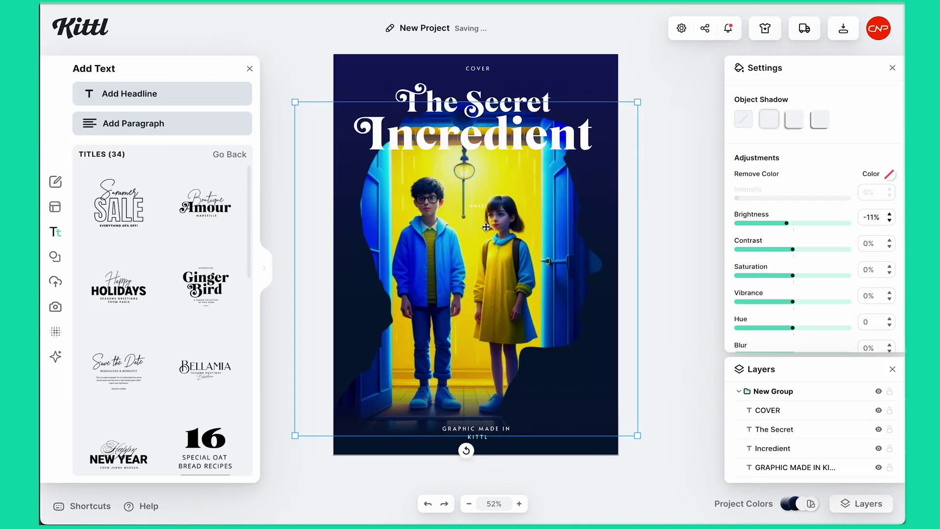
{"action": "double_click", "coordinate": [612, 303]}
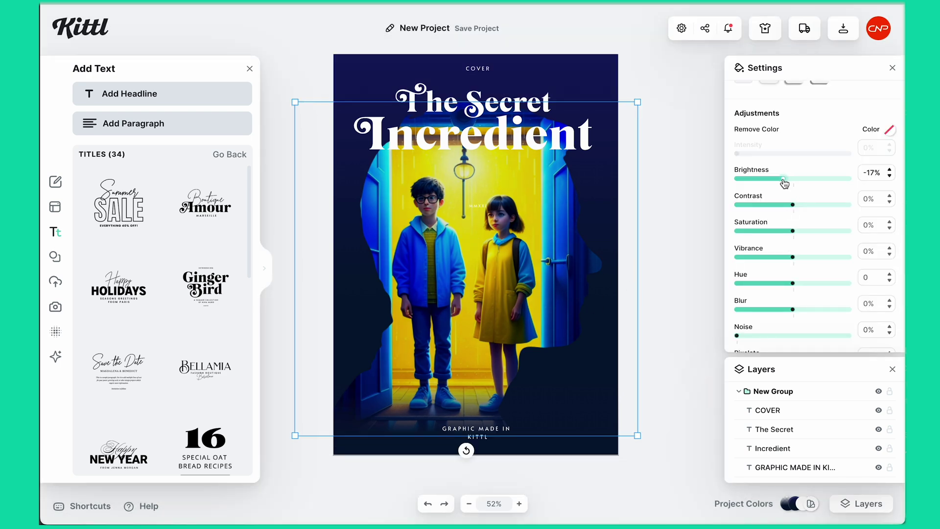
{"action": "left_click_drag", "start_coordinate": [793, 205], "coordinate": [781, 233]}
{"action": "left_click_drag", "start_coordinate": [785, 205], "coordinate": [787, 185]}
{"action": "left_click", "coordinate": [655, 210]}
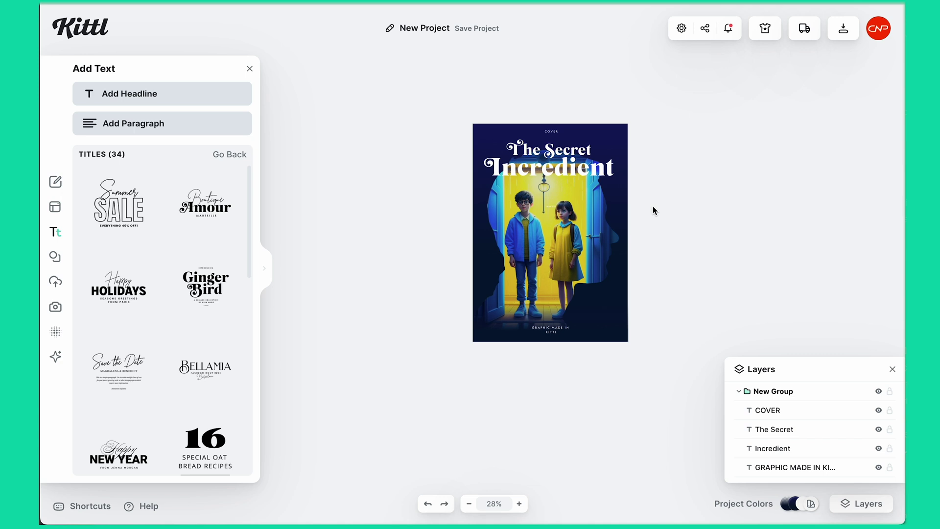
- Zoom in on the artboard and close the text presets panel
{"action": "scroll", "coordinate": [655, 210], "scroll_direction": "up", "scroll_amount": 5}
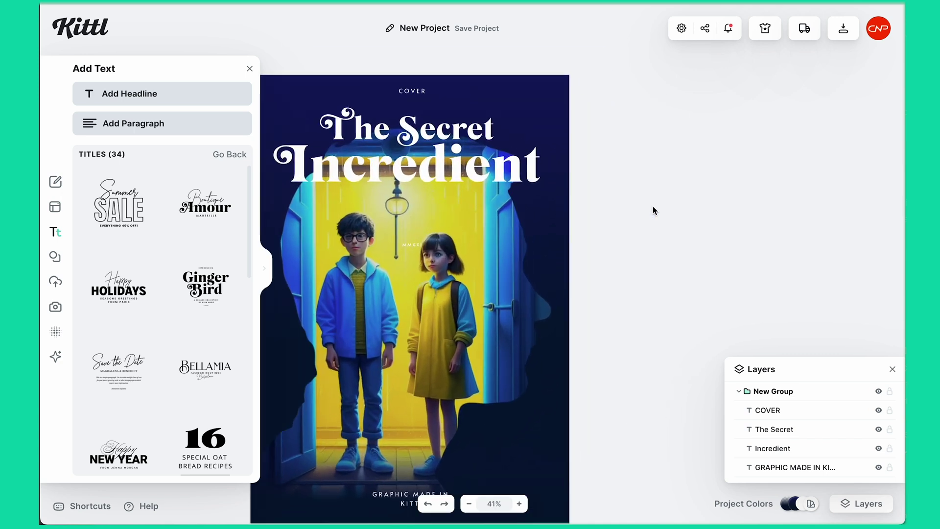
{"action": "scroll", "coordinate": [655, 210], "scroll_direction": "up", "scroll_amount": 4}
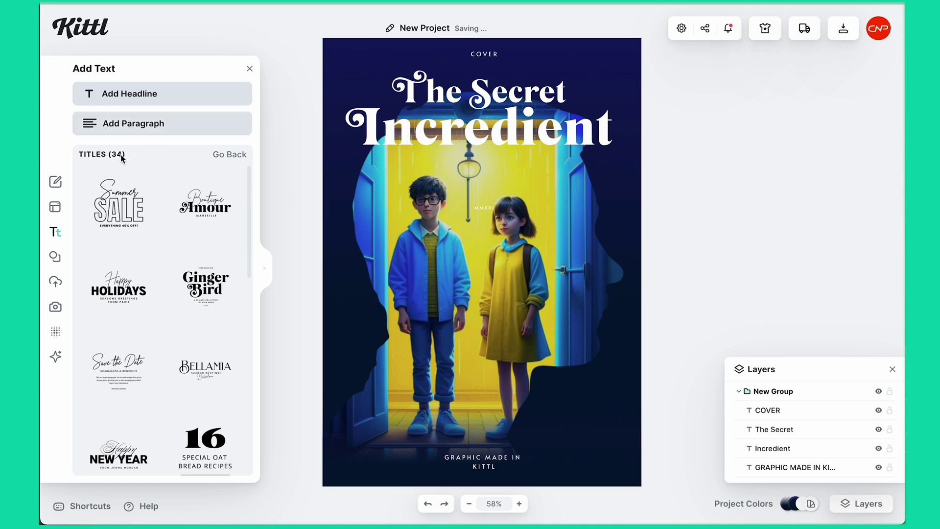
{"action": "left_click", "coordinate": [250, 69]}
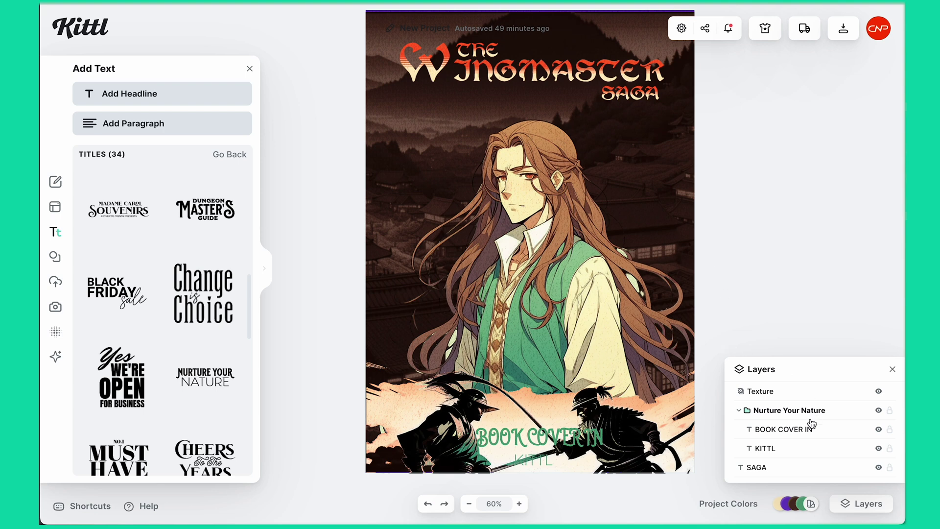
{"action": "left_click", "coordinate": [681, 31]}
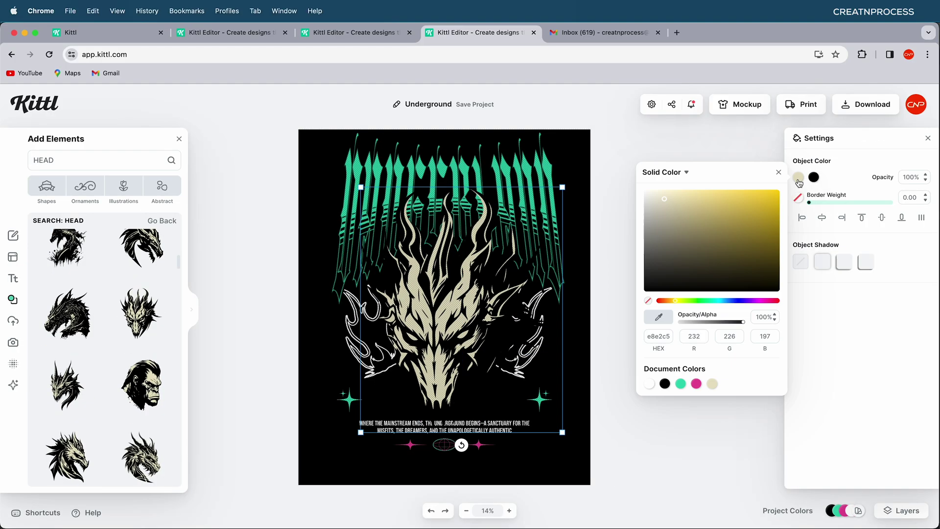